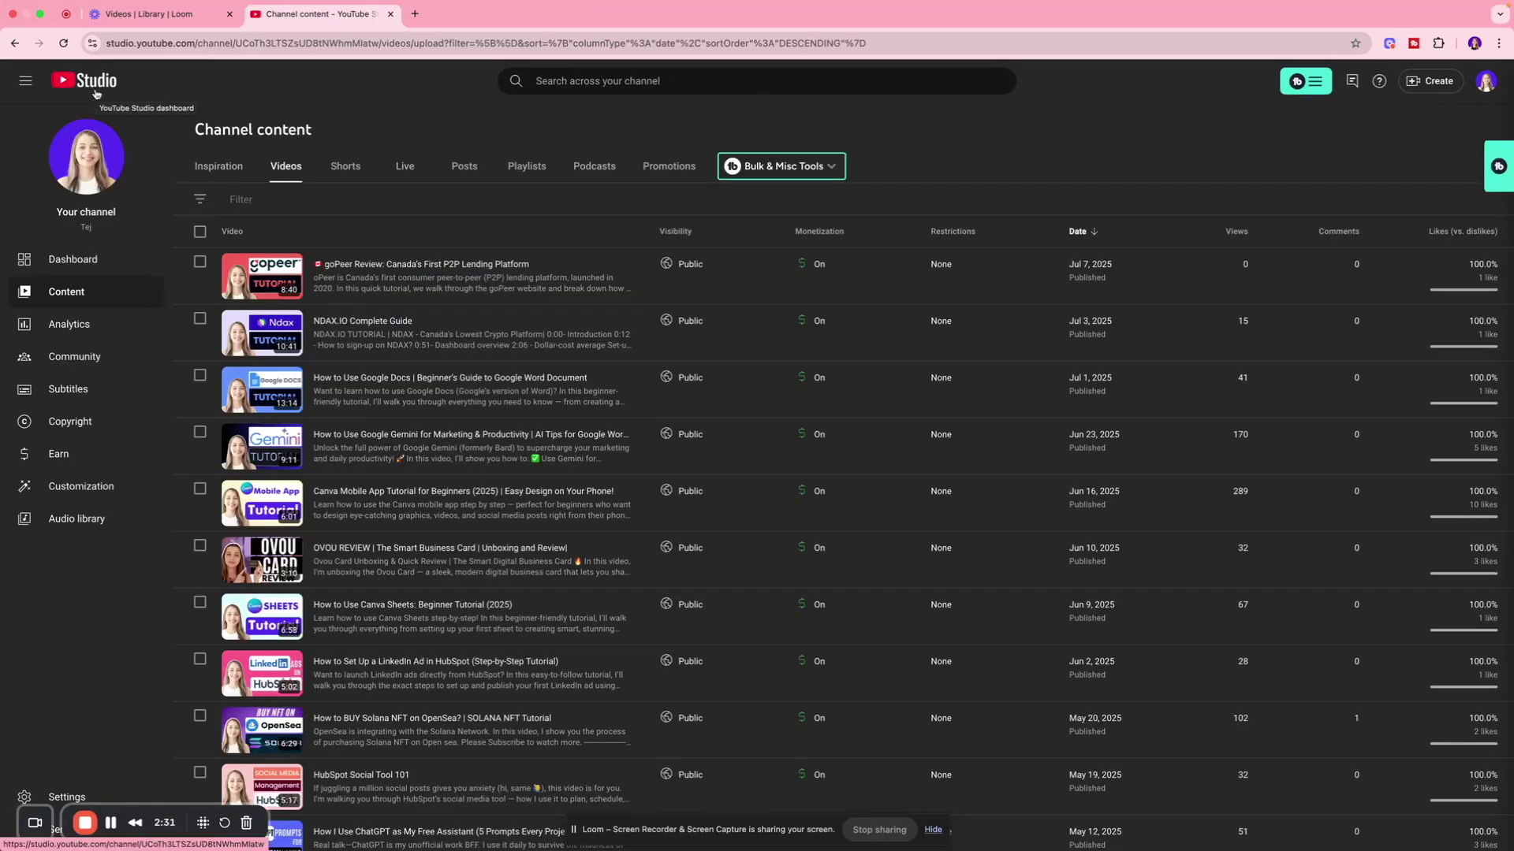
# - Go to the Promotions tab on the Channel content page
pyautogui.moveTo(486, 321)
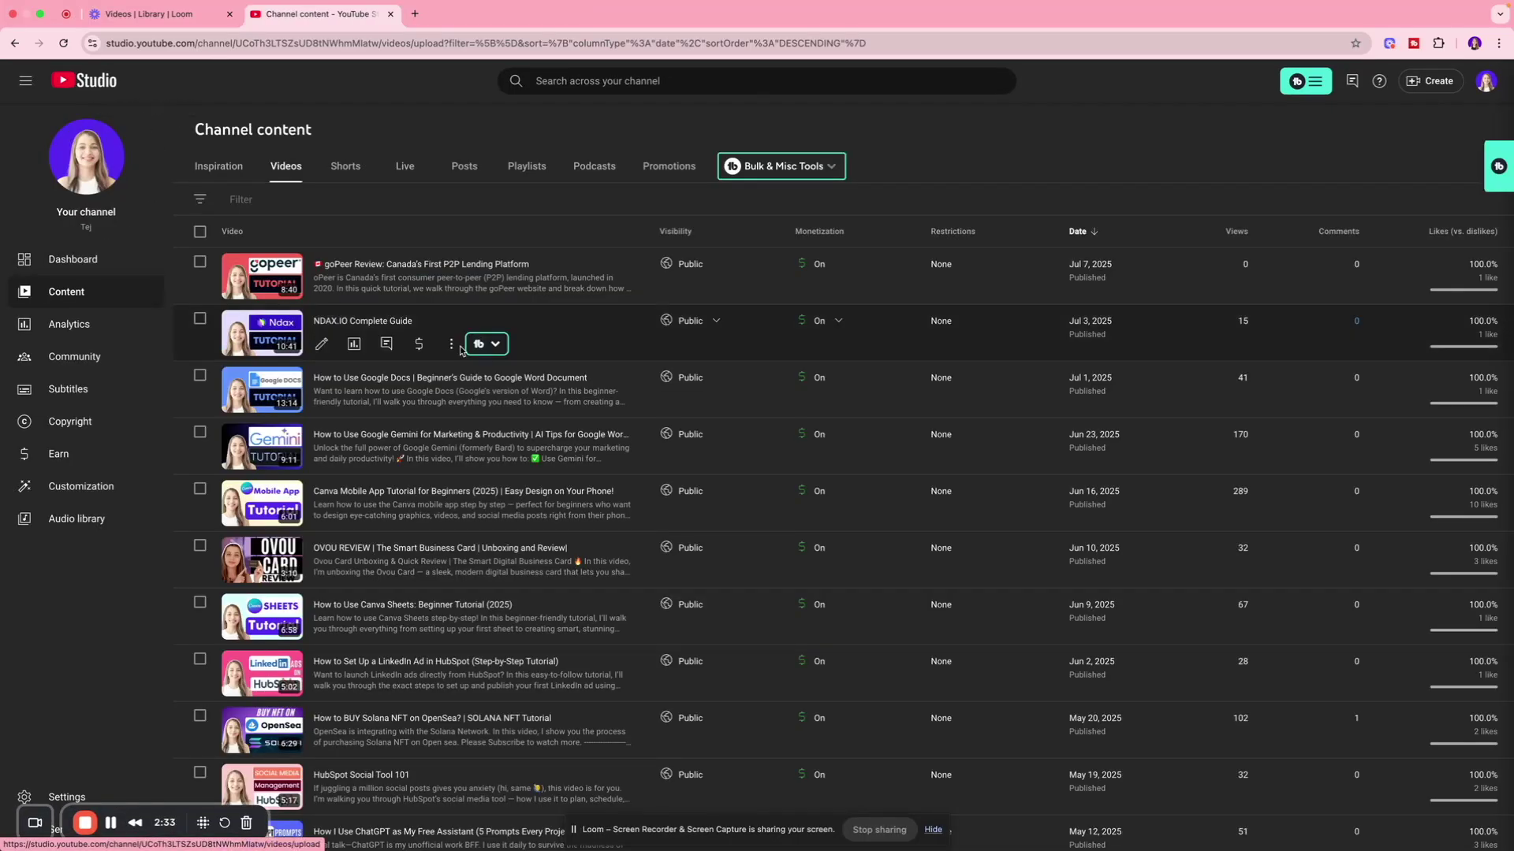
pyautogui.scroll(-20, 487, 320)
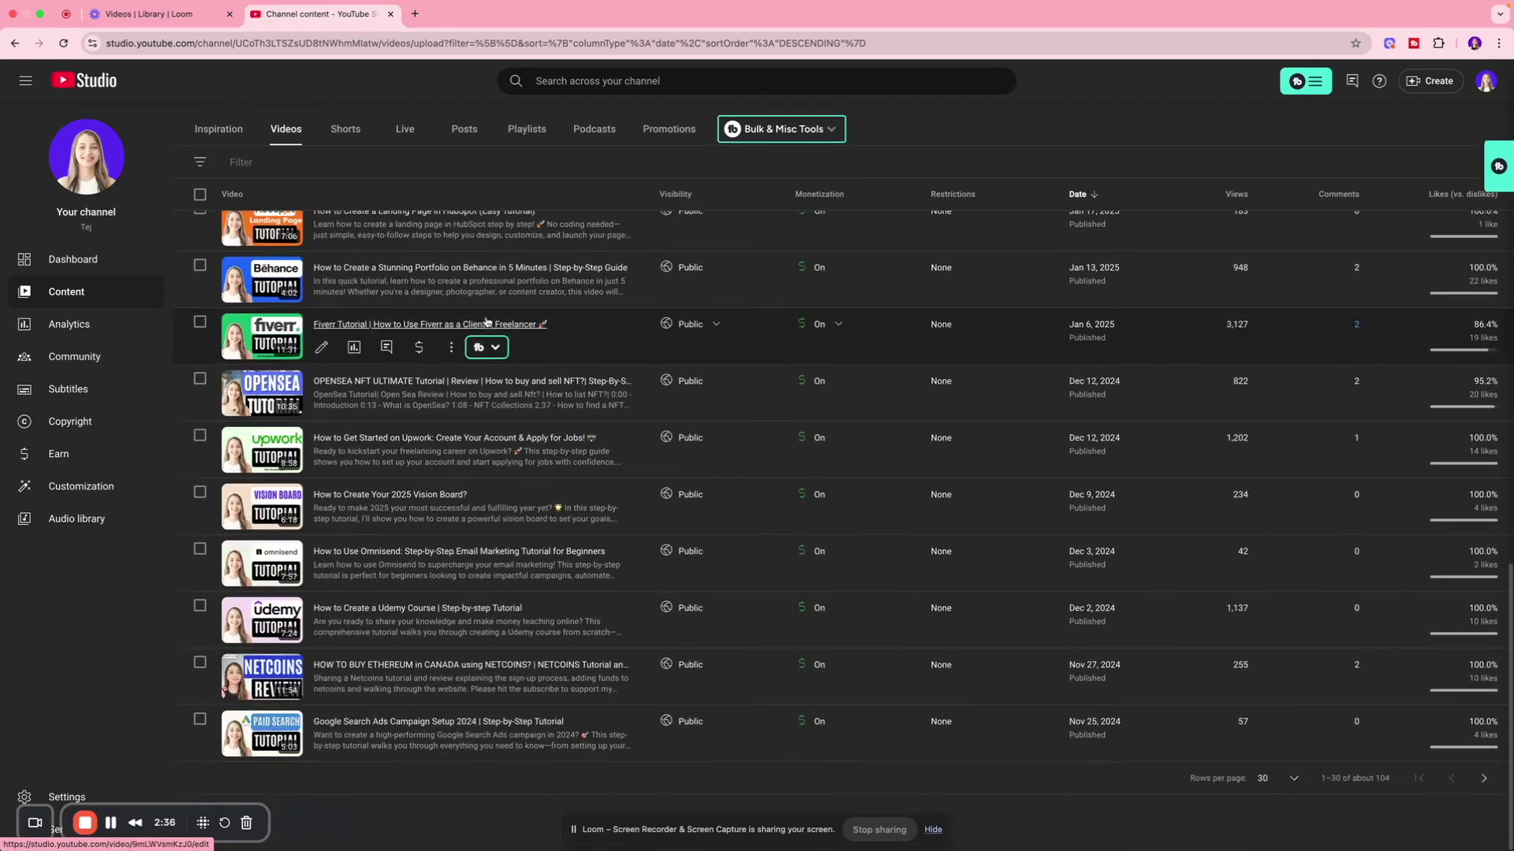
pyautogui.scroll(20, 486, 321)
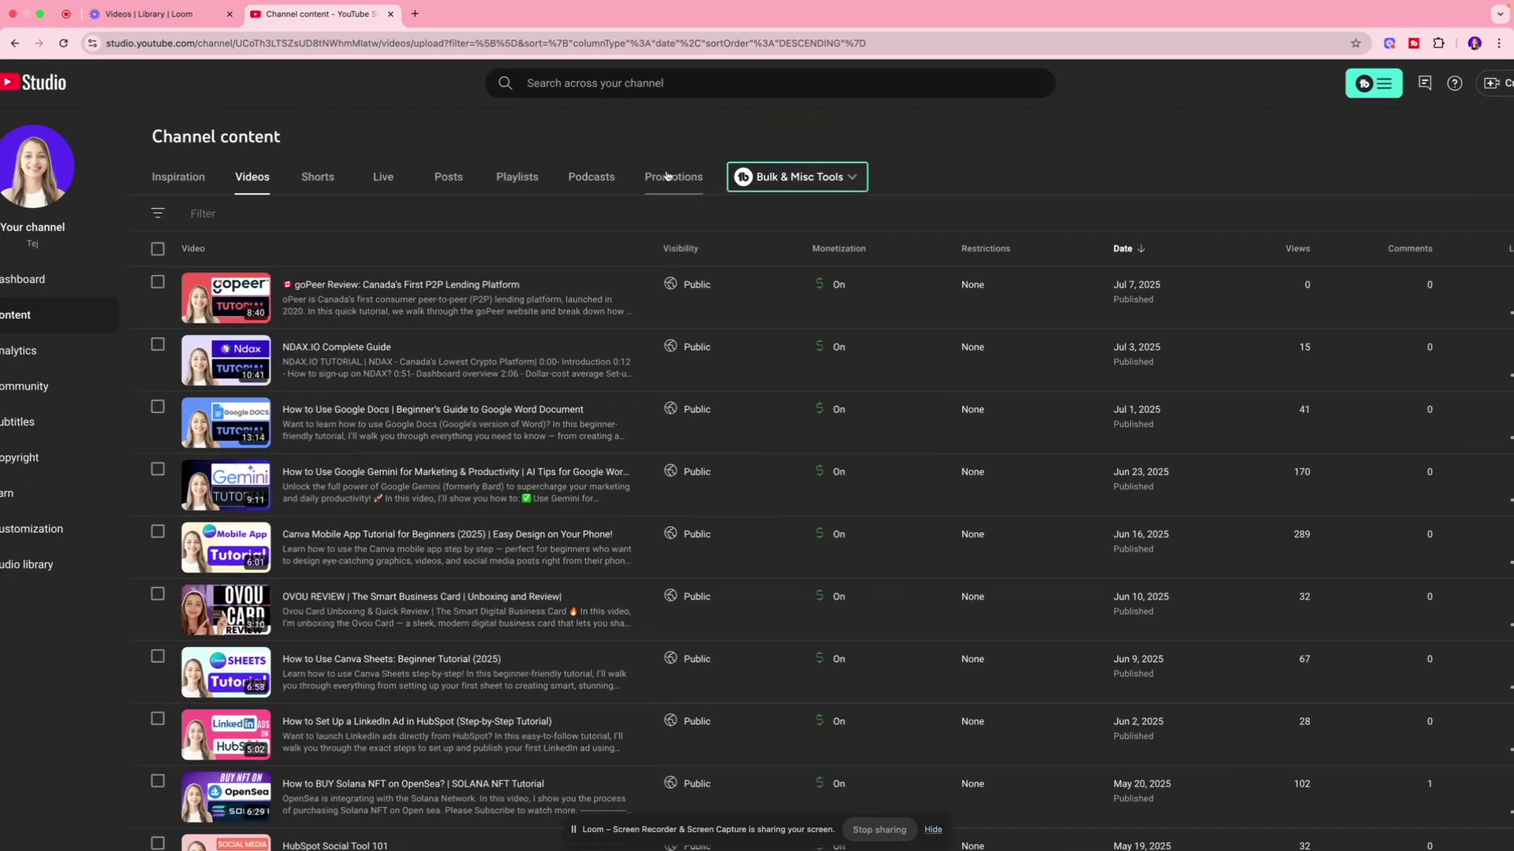
pyautogui.click(668, 176)
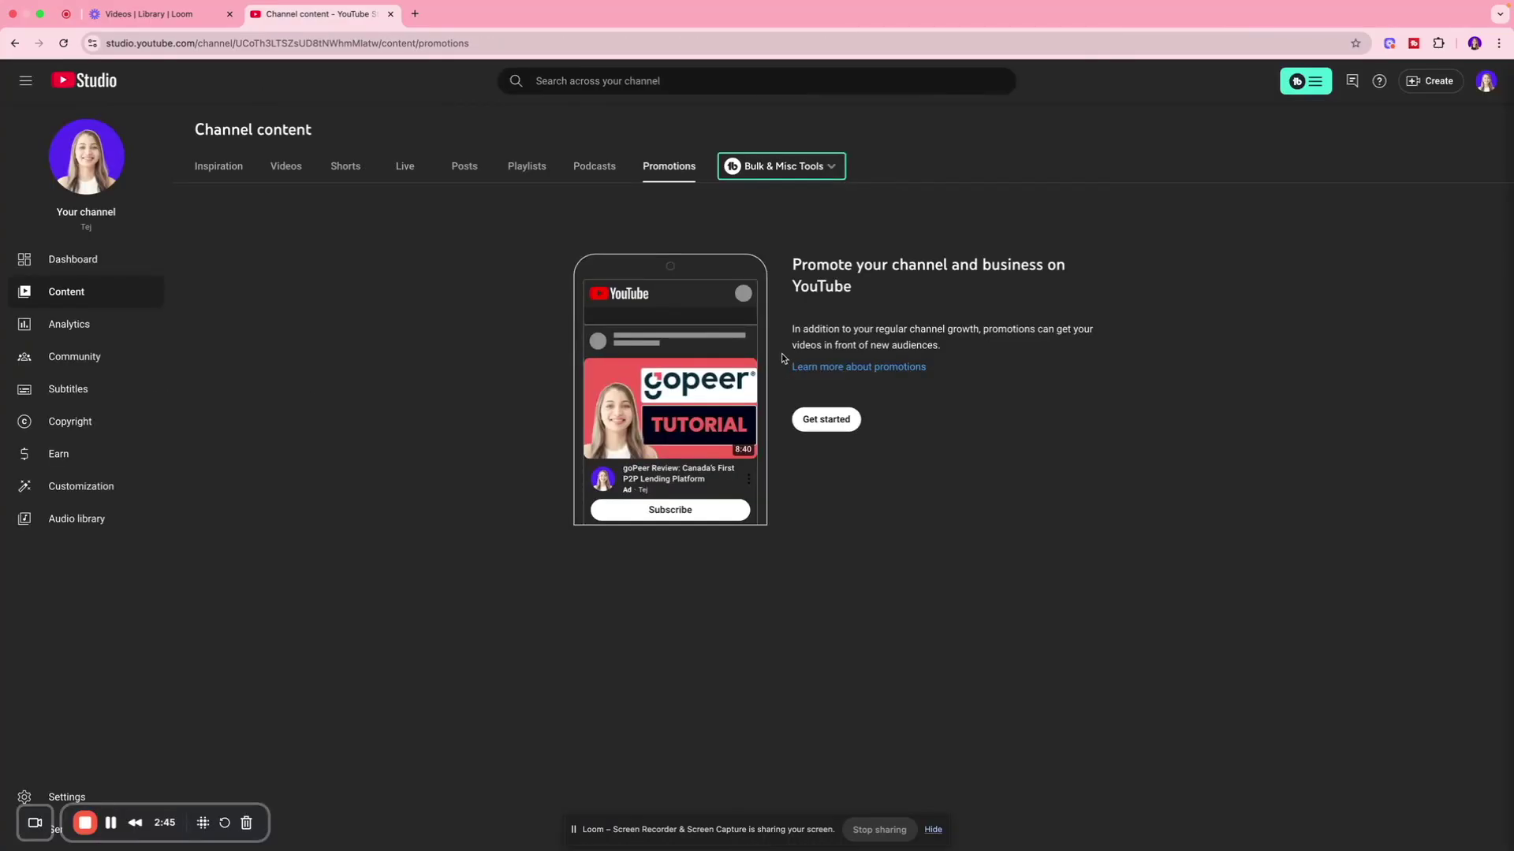
# - Begin a new video promotion with the existing Google Ads account and advance to the goal step
pyautogui.click(826, 420)
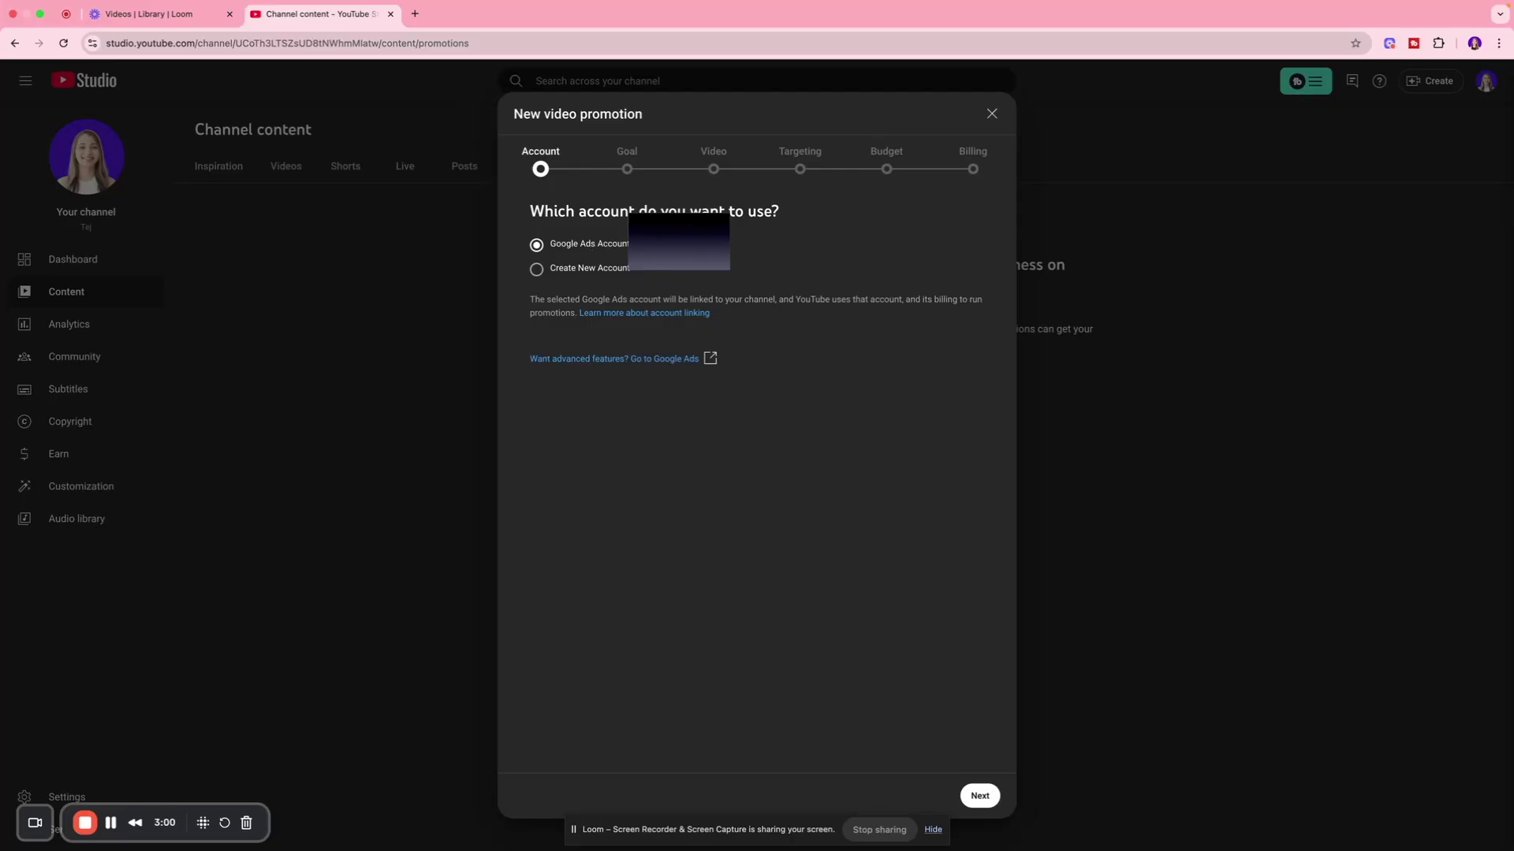
pyautogui.click(567, 269)
pyautogui.click(578, 249)
pyautogui.click(983, 797)
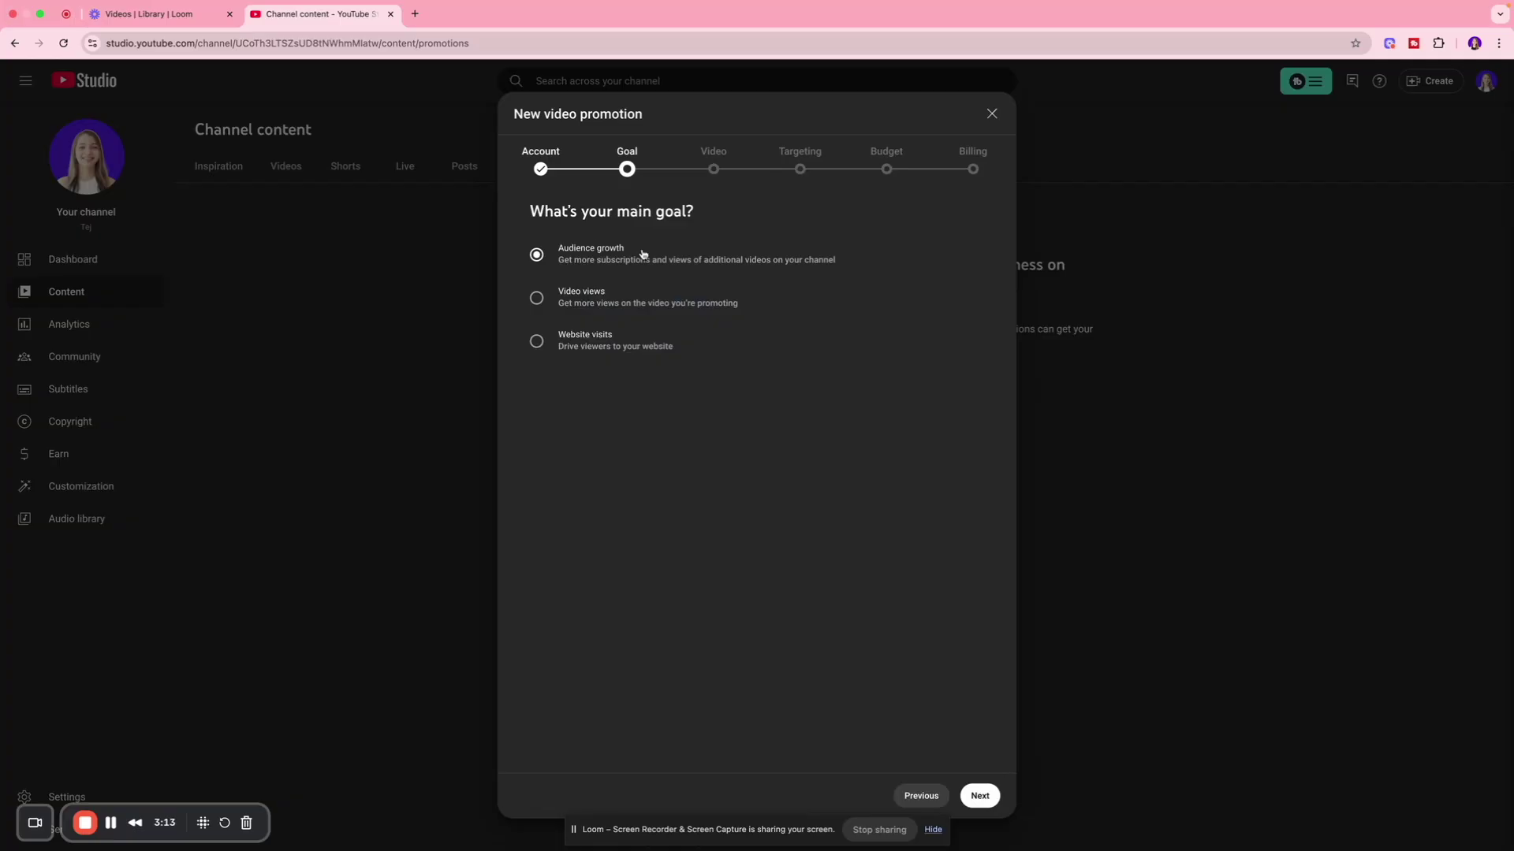
# - Review the goal options, leaving Audience growth as the main goal
pyautogui.scroll(5, 643, 254)
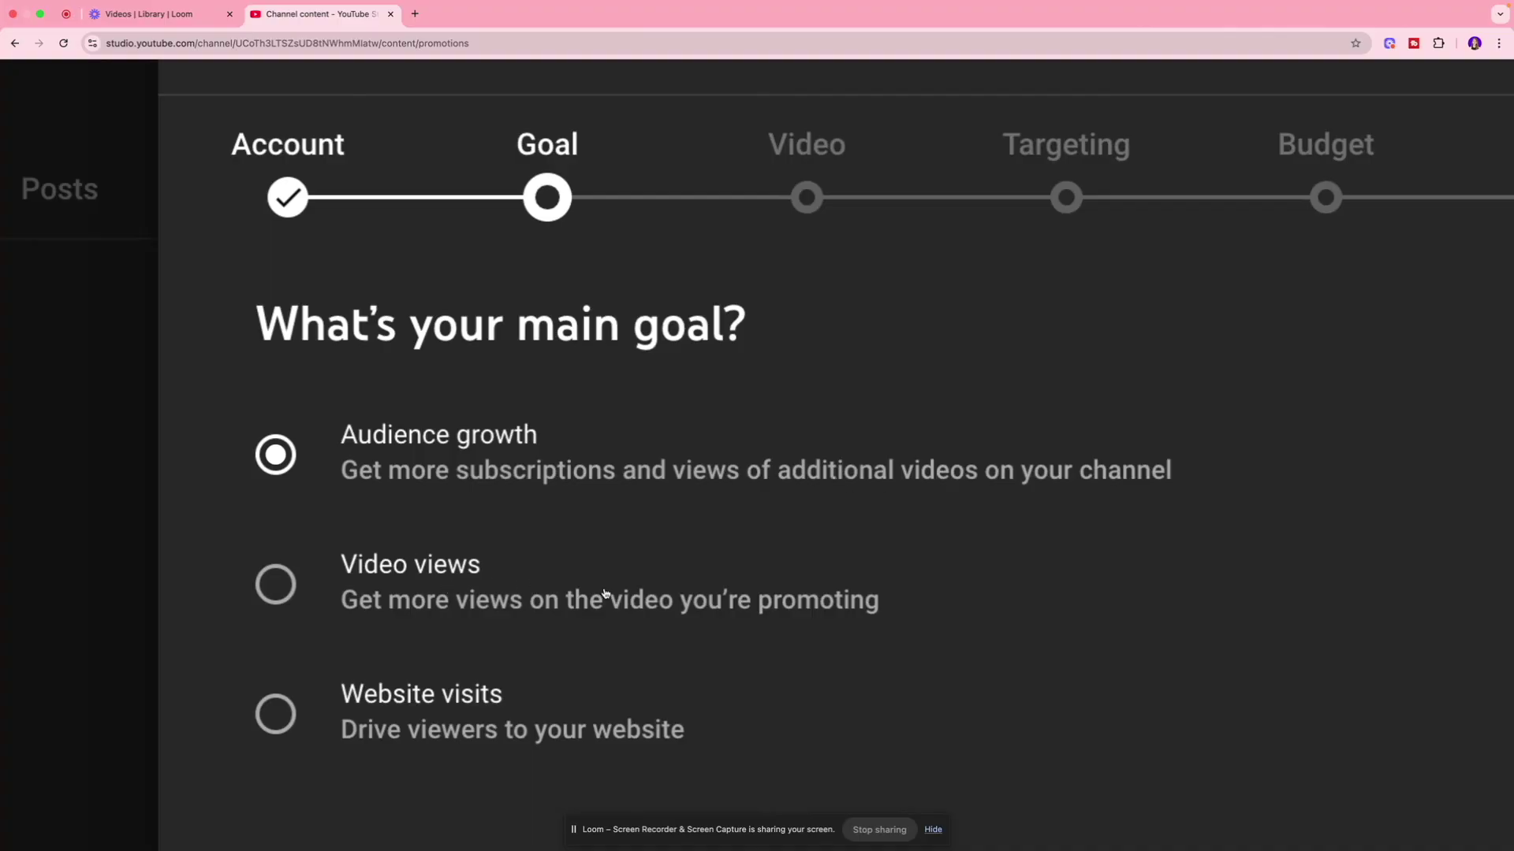
pyautogui.scroll(-3, 605, 592)
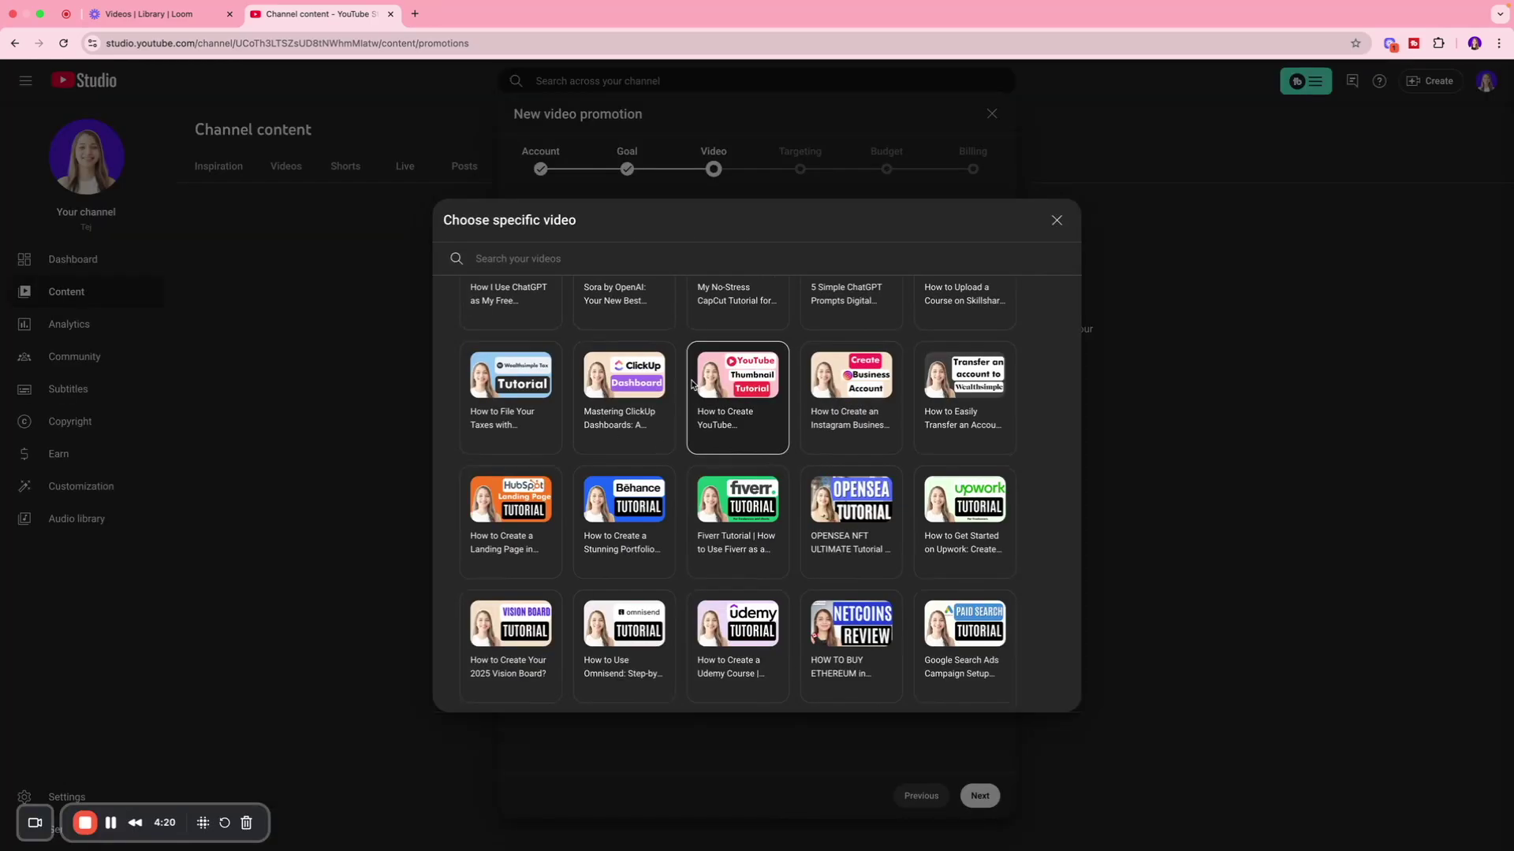
# - Select 'How to Create an Instagram Business Account: Step-by-Step Guide' as the promoted video
pyautogui.scroll(3, 741, 378)
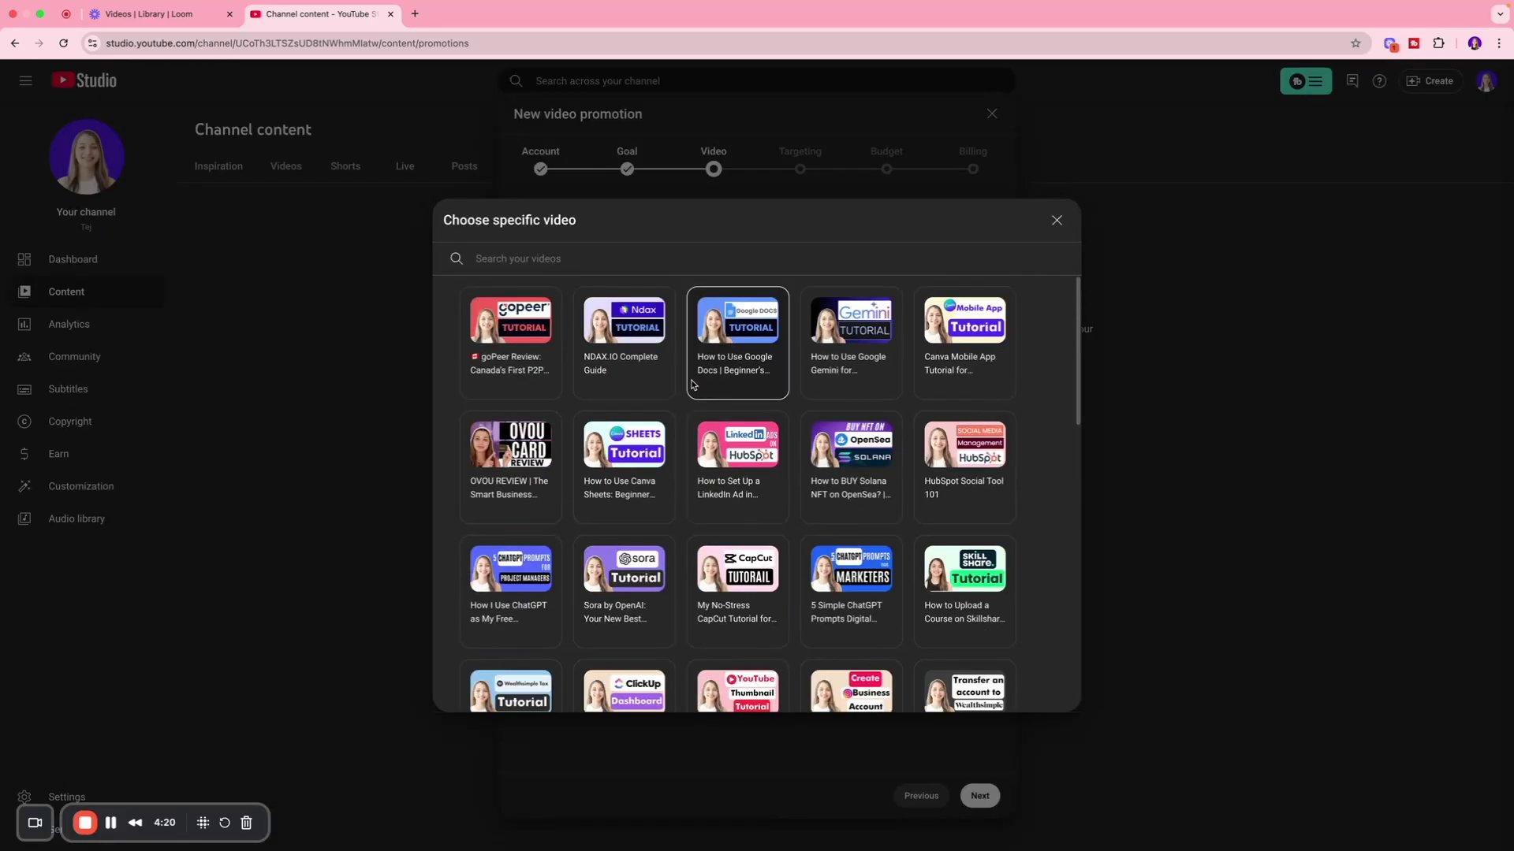
pyautogui.scroll(-15, 523, 344)
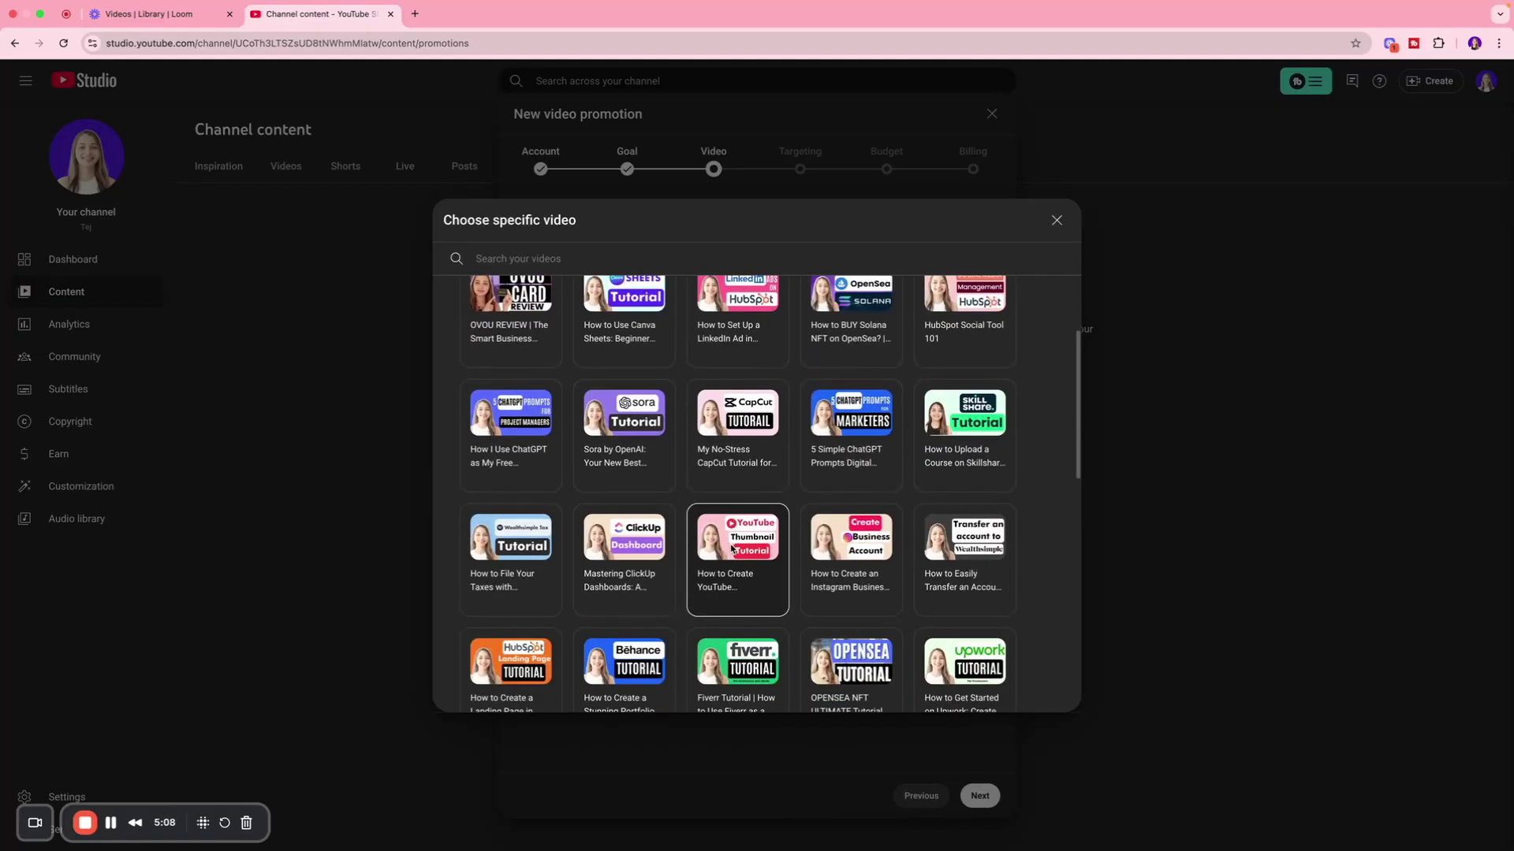
pyautogui.click(851, 550)
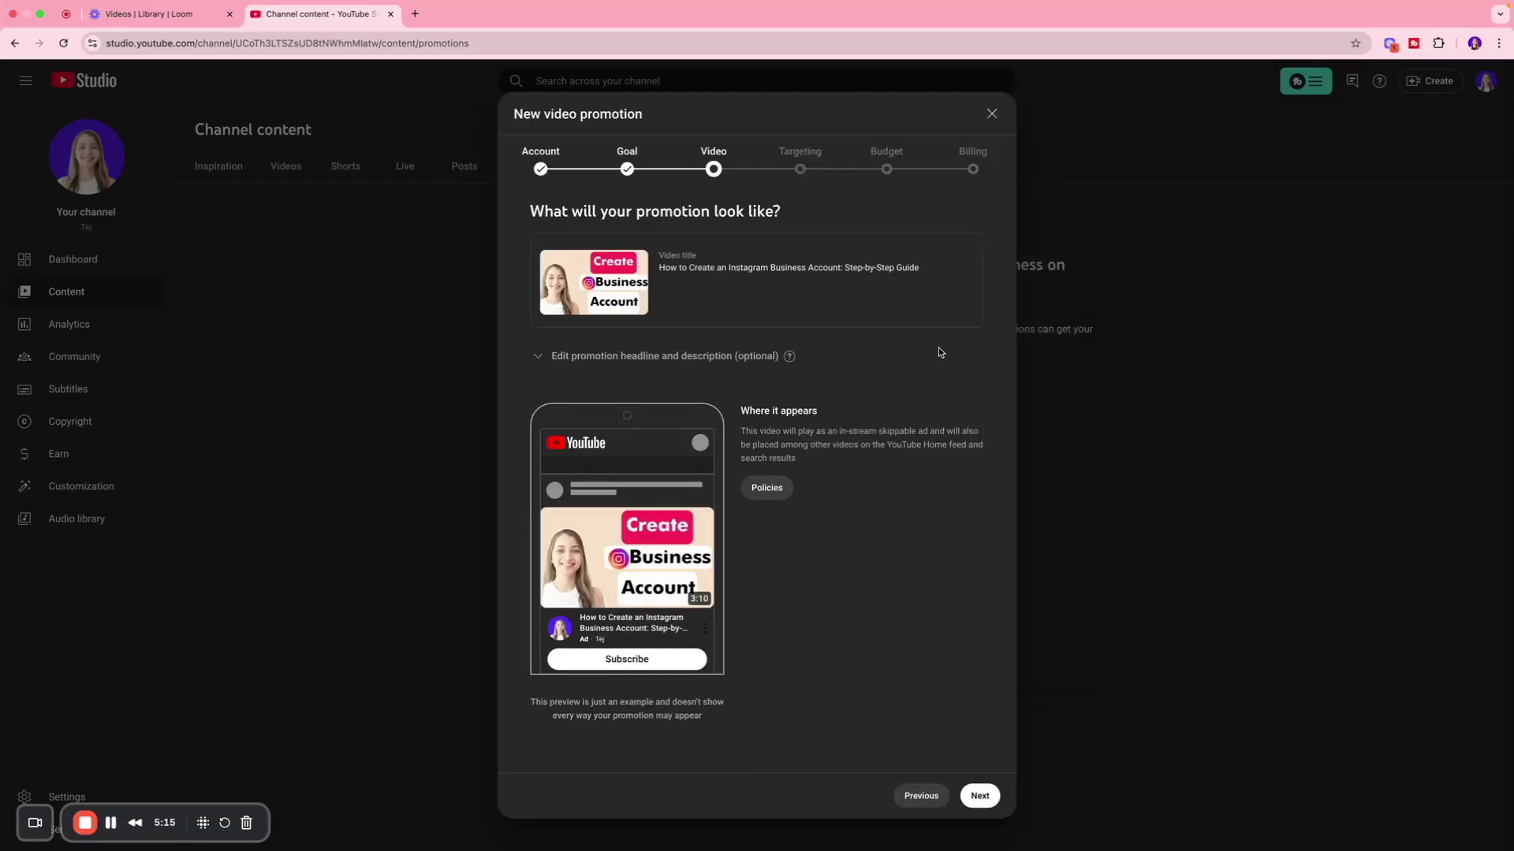
# - Expand the optional headline and description, keeping the headline as the full video title
pyautogui.click(538, 357)
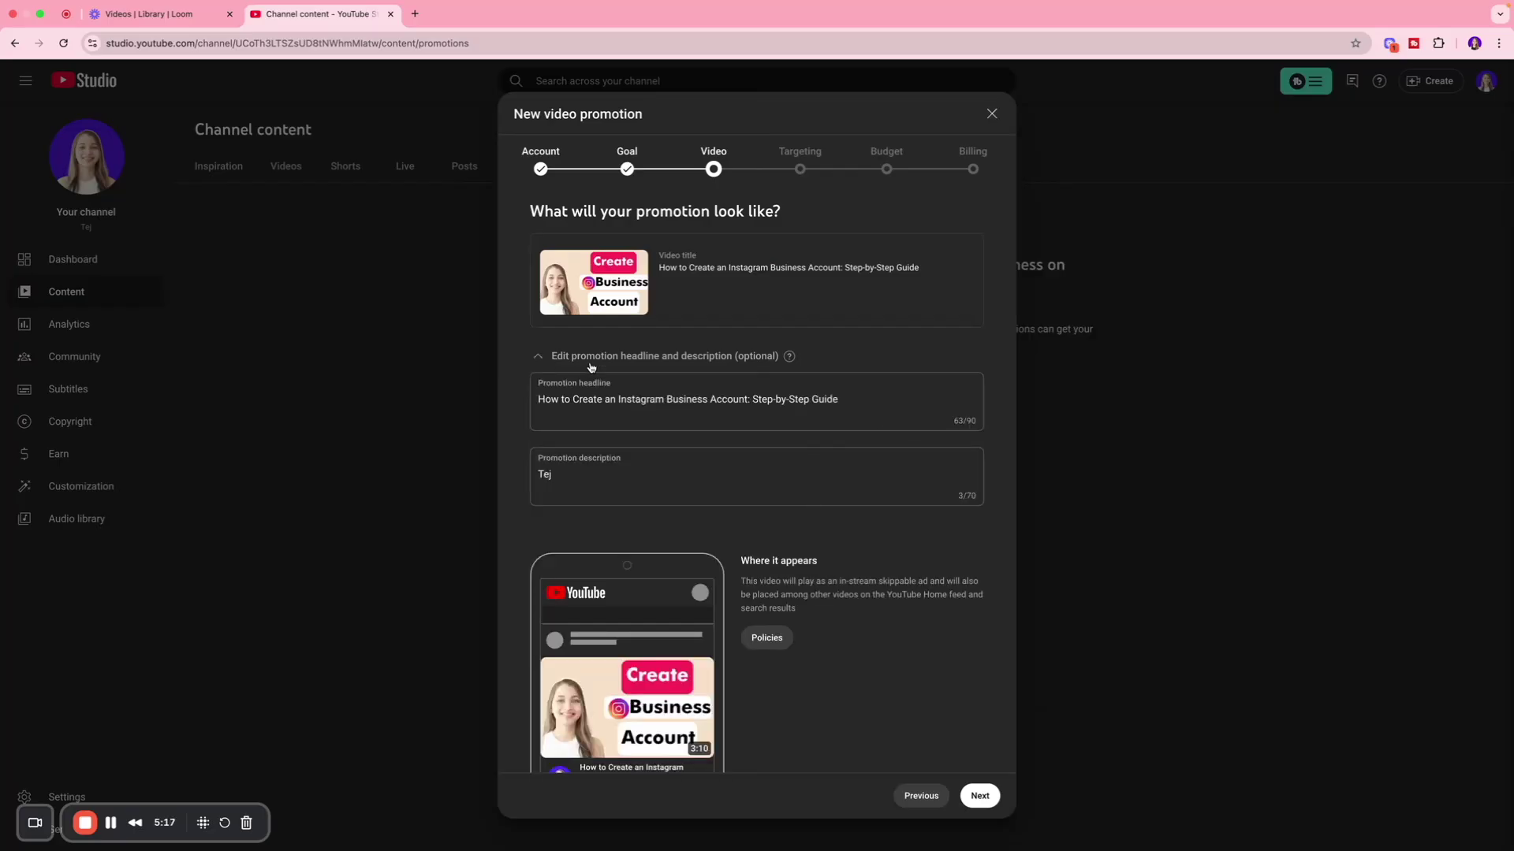
pyautogui.click(707, 398)
pyautogui.click(876, 405)
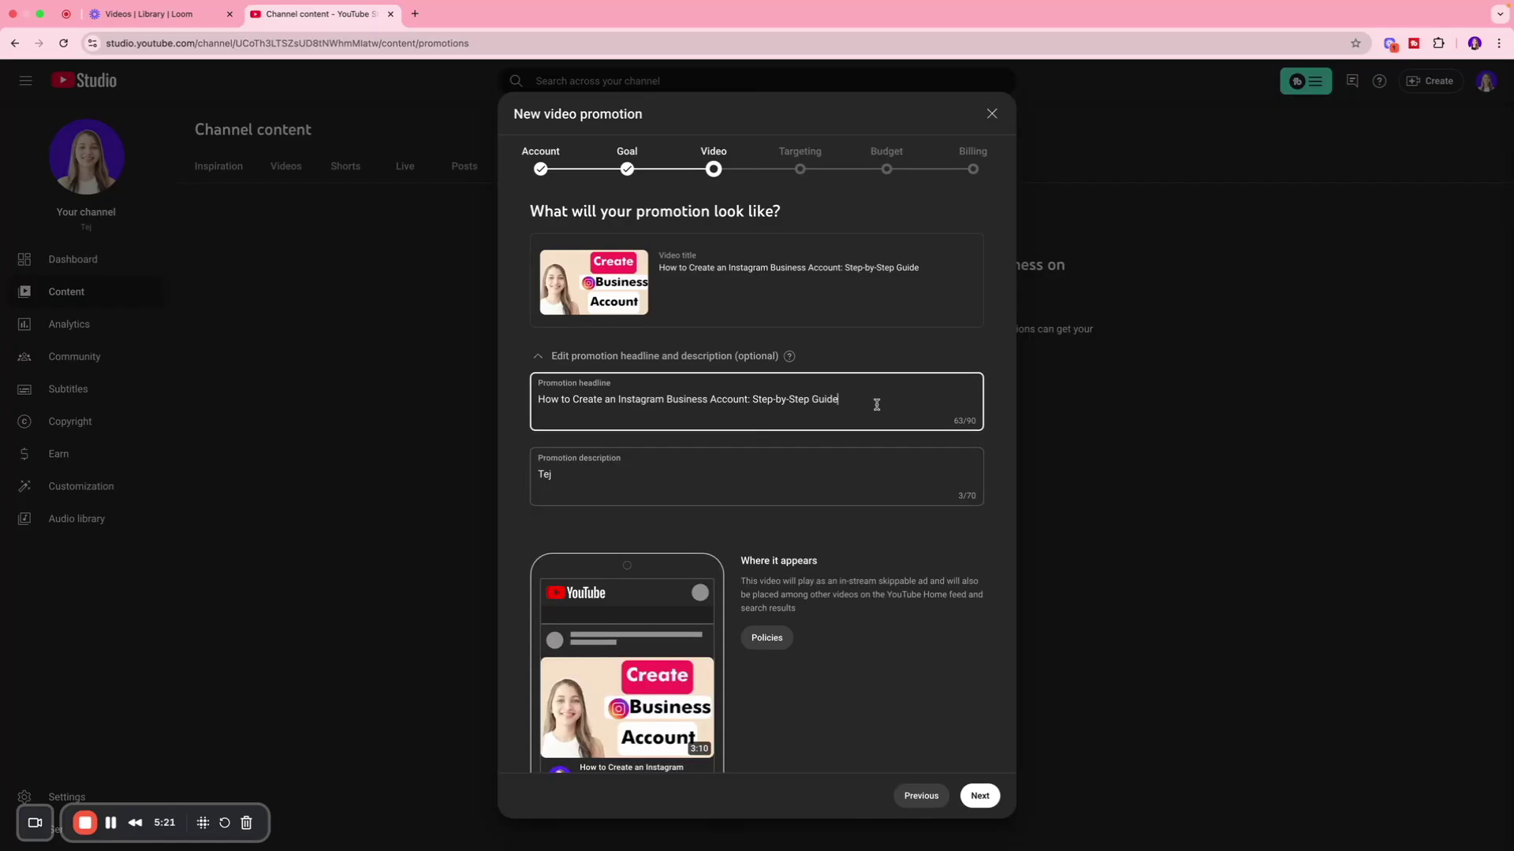
# - Review the targeting step's countries: United States, India, Canada, Nigeria and United Kingdom
pyautogui.scroll(-2, 615, 631)
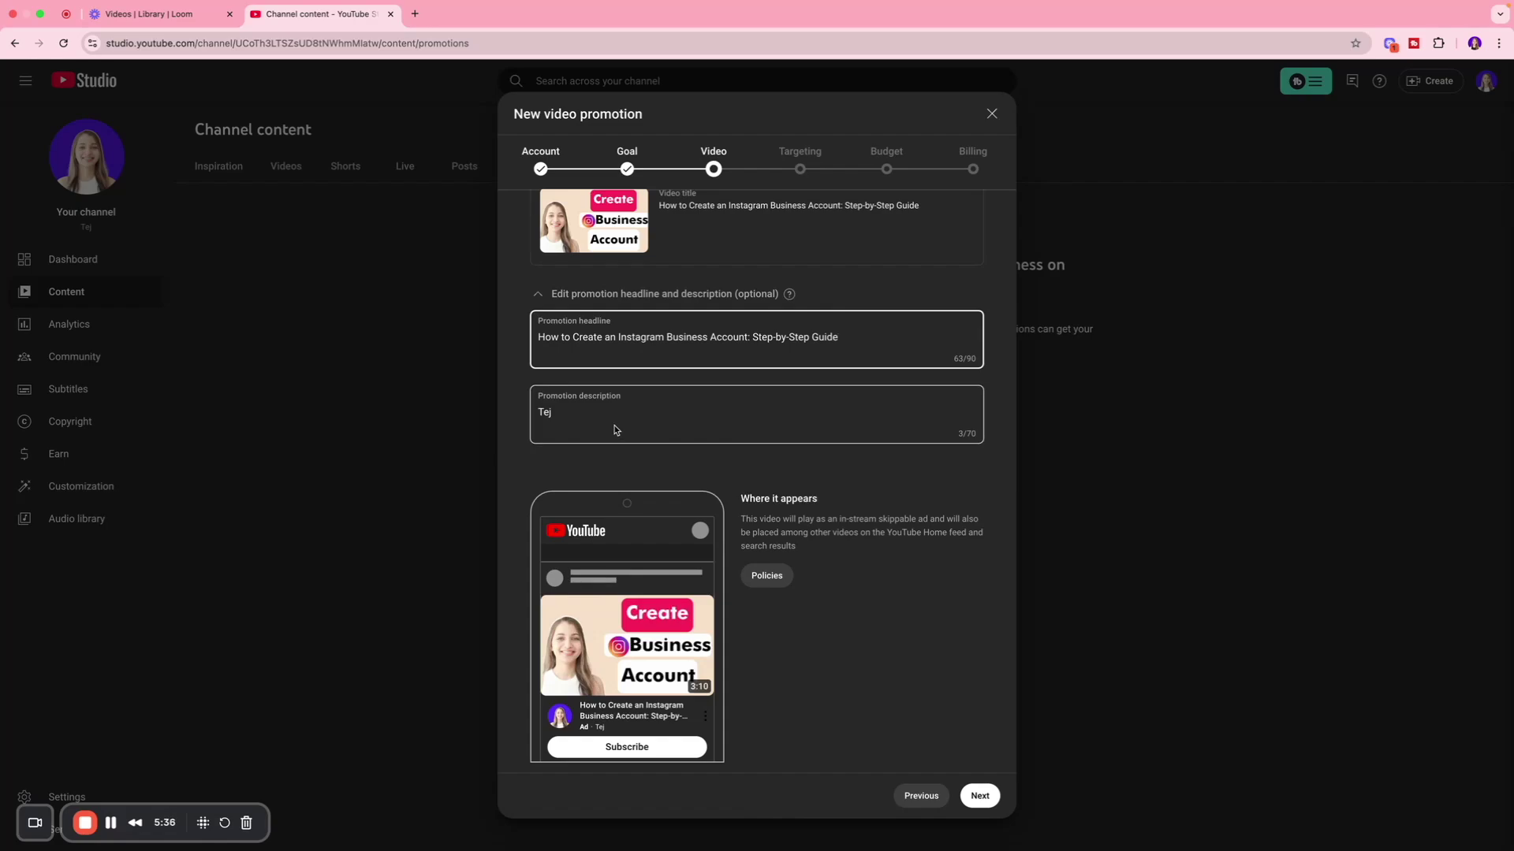
pyautogui.scroll(-1, 616, 430)
pyautogui.moveTo(737, 480); pyautogui.dragTo(821, 504)
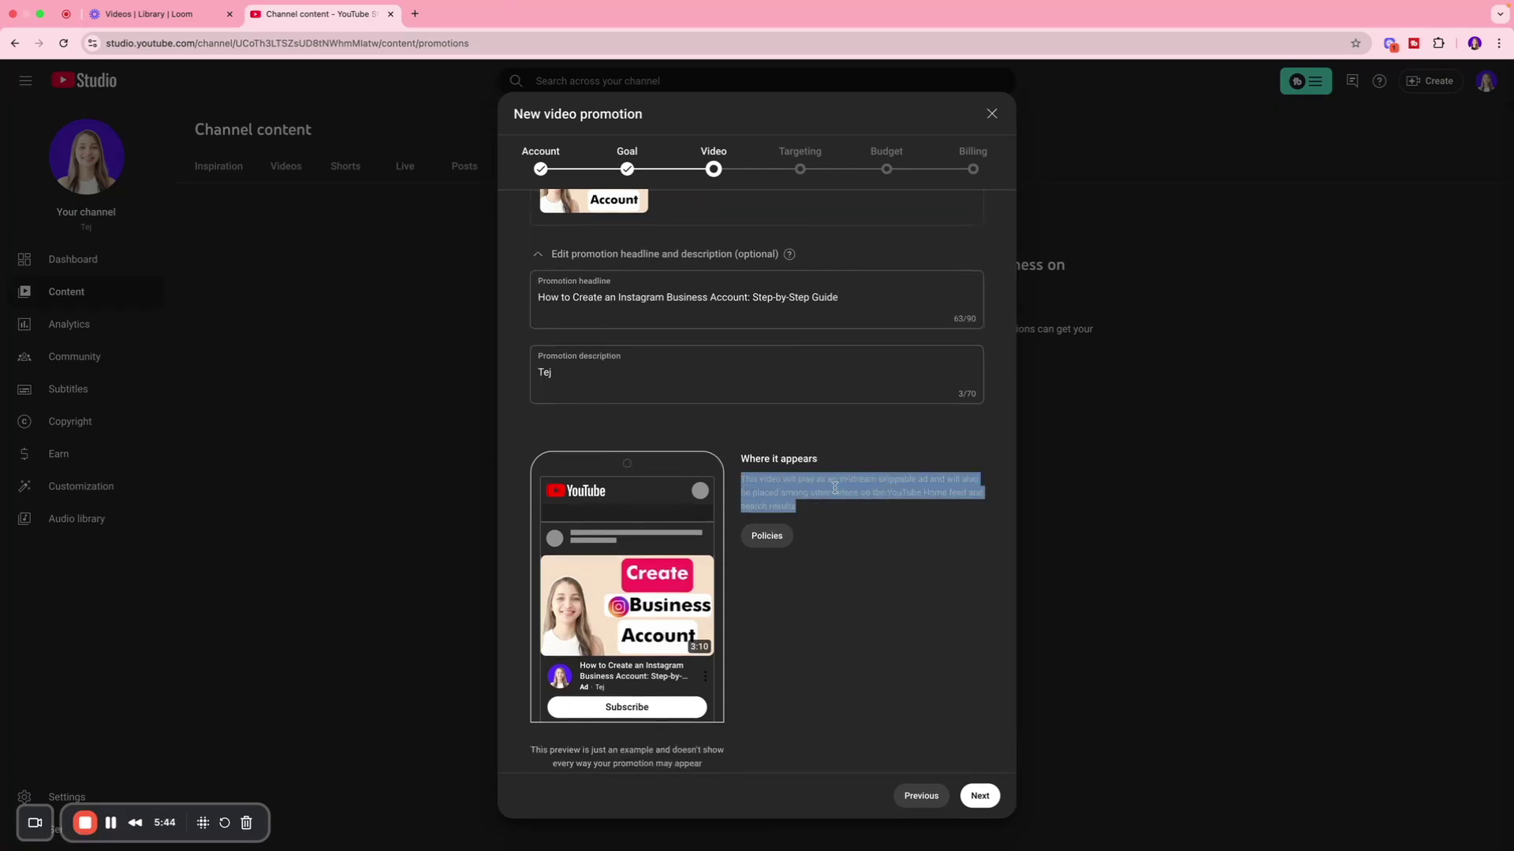
pyautogui.scroll(5, 835, 488)
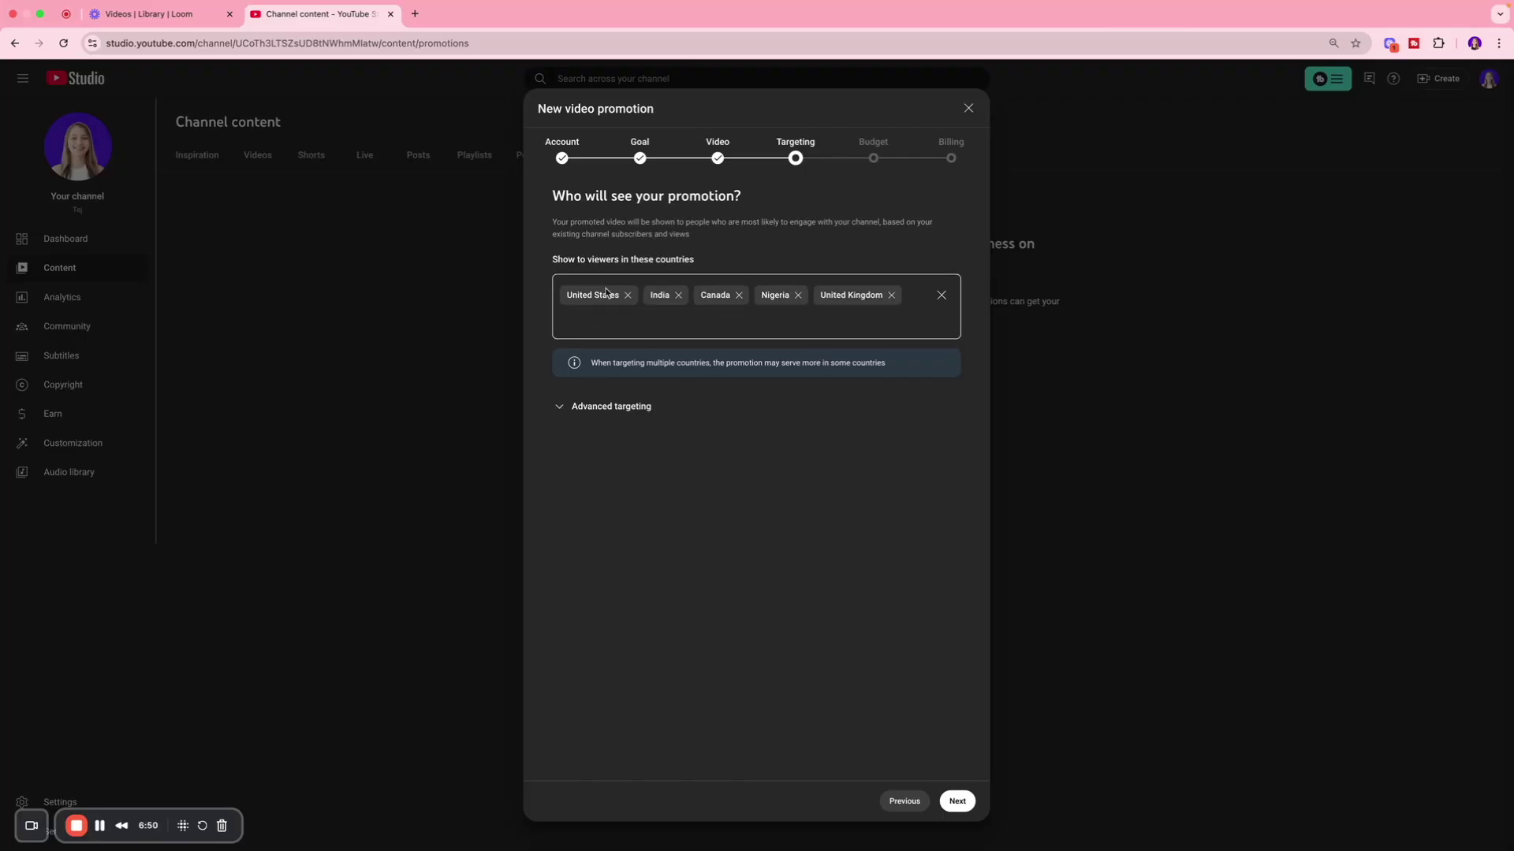
# - Check Advanced targeting, keeping all genders and ages, and continue to the budget step
pyautogui.click(640, 407)
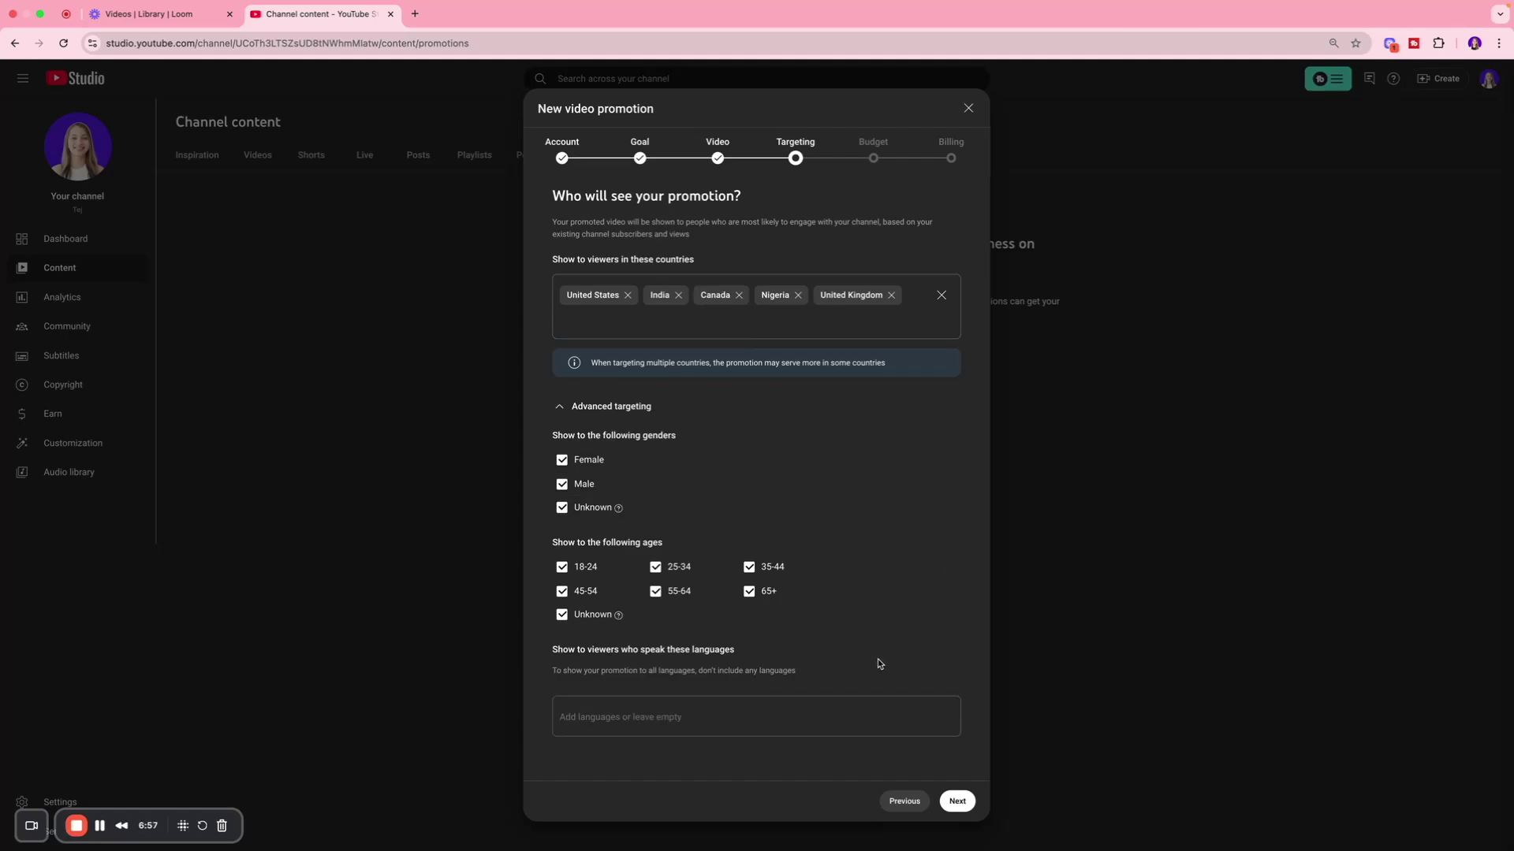
pyautogui.click(957, 801)
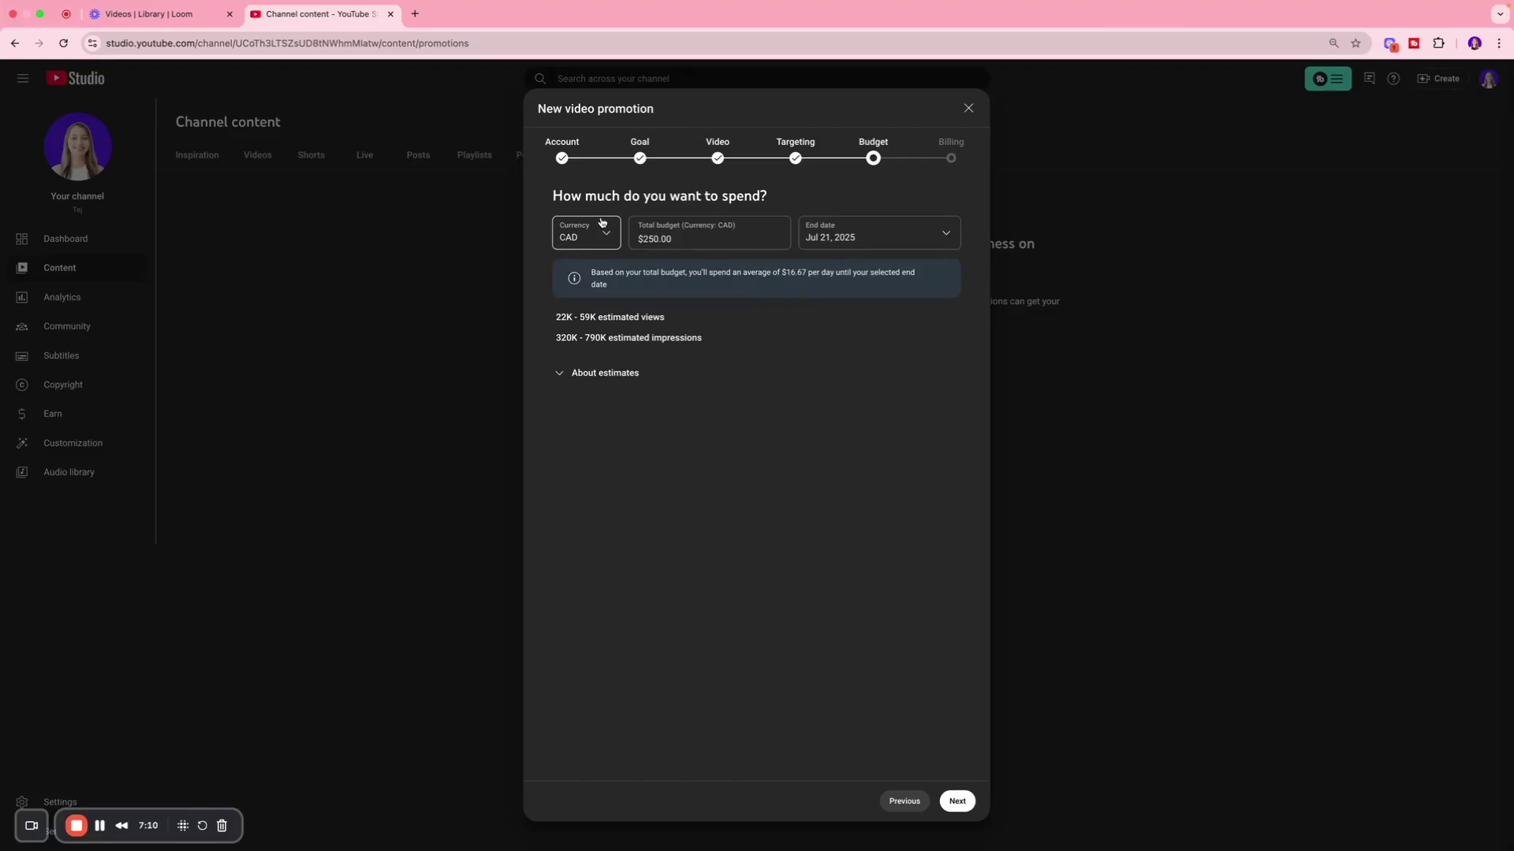
# - Change the total budget to CAD 100.00 and the end date to Jul 25, 2025
pyautogui.moveTo(693, 237); pyautogui.dragTo(621, 242)
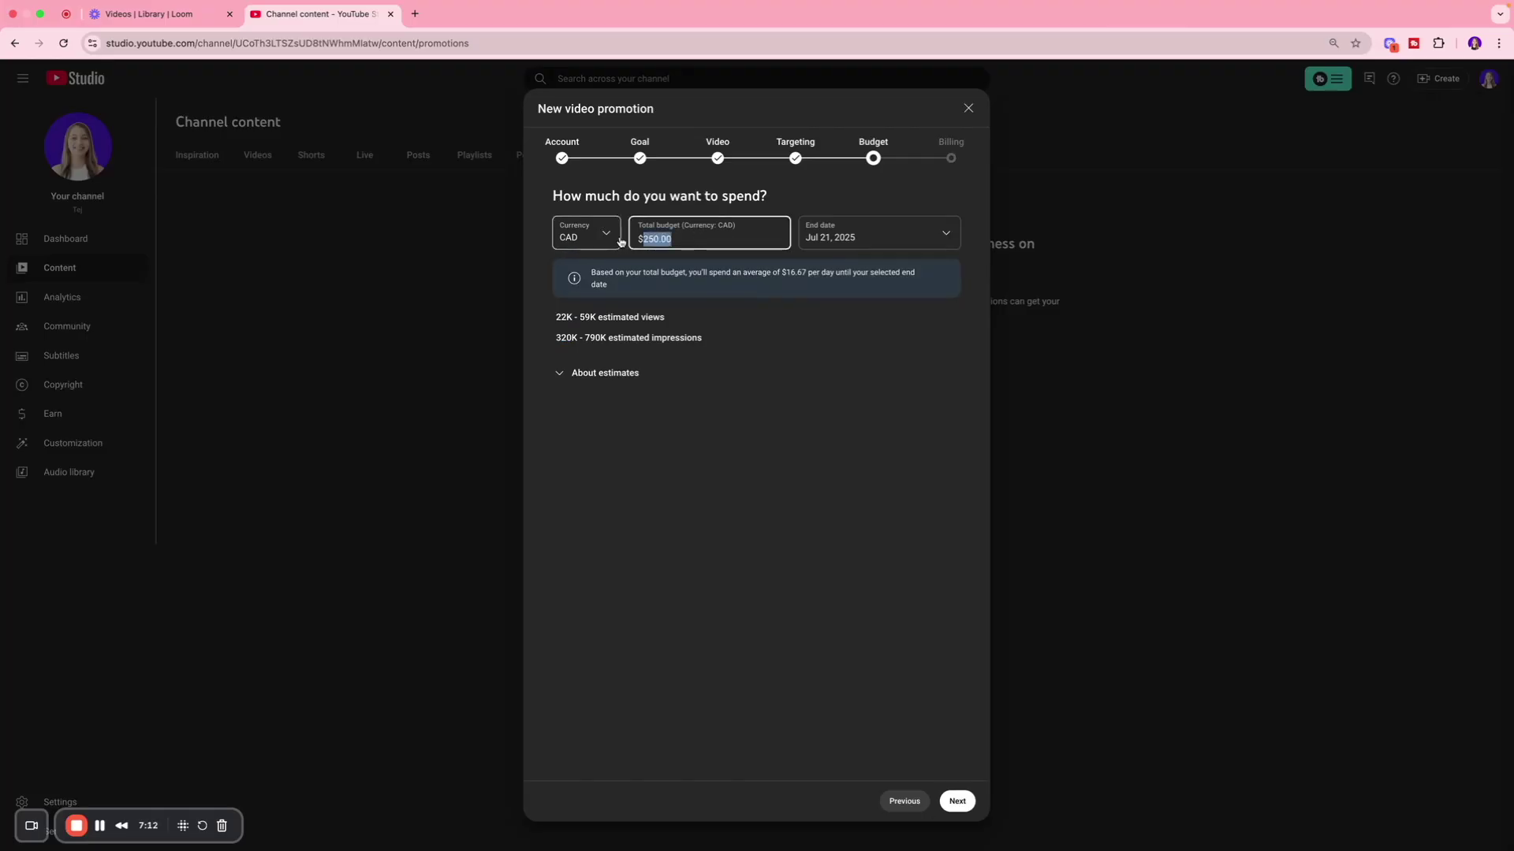
pyautogui.write('100')
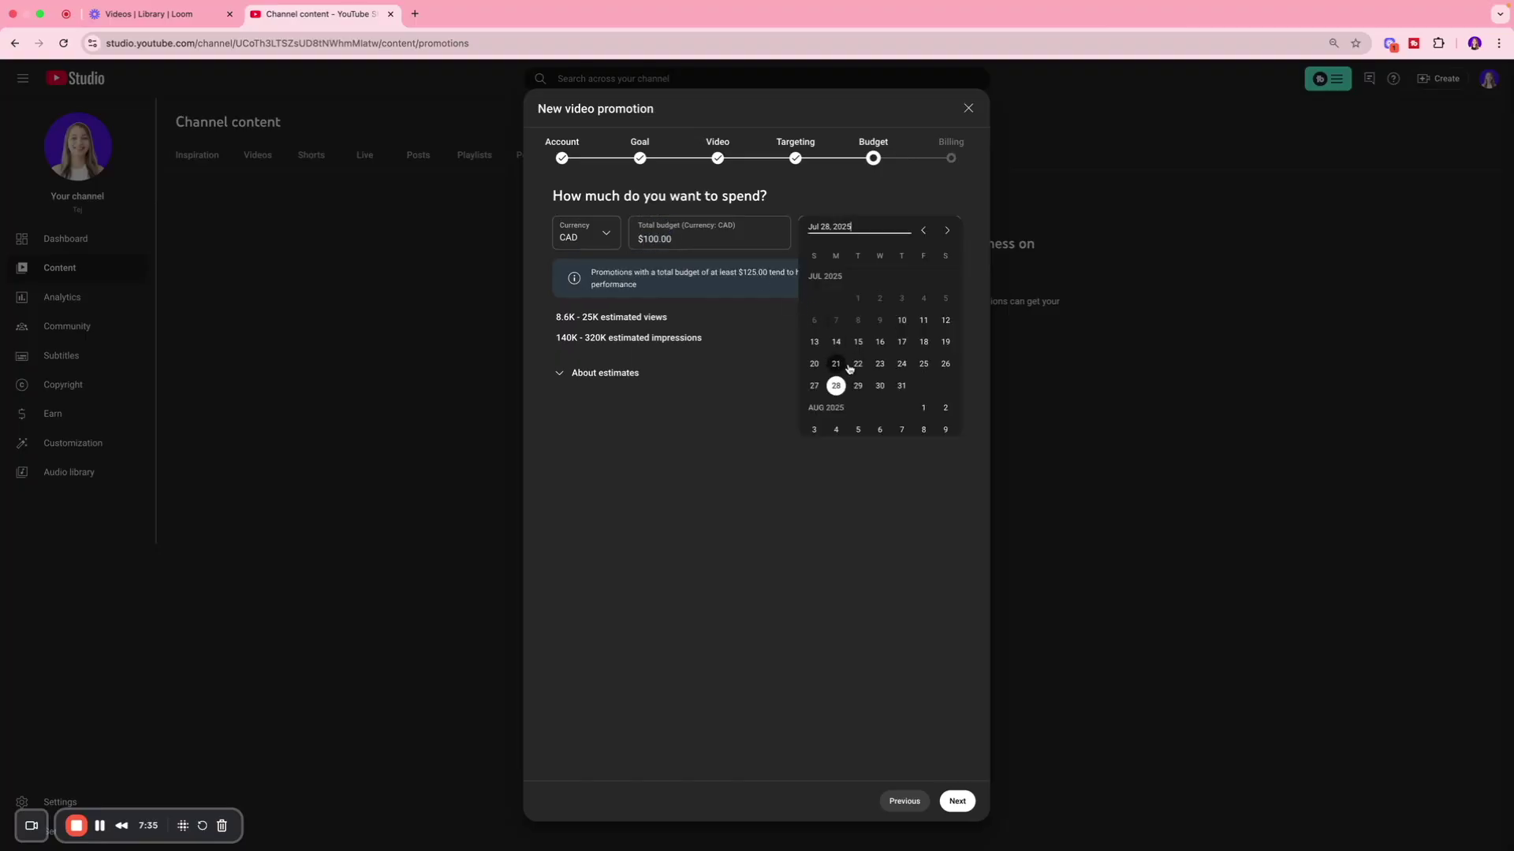
pyautogui.click(924, 365)
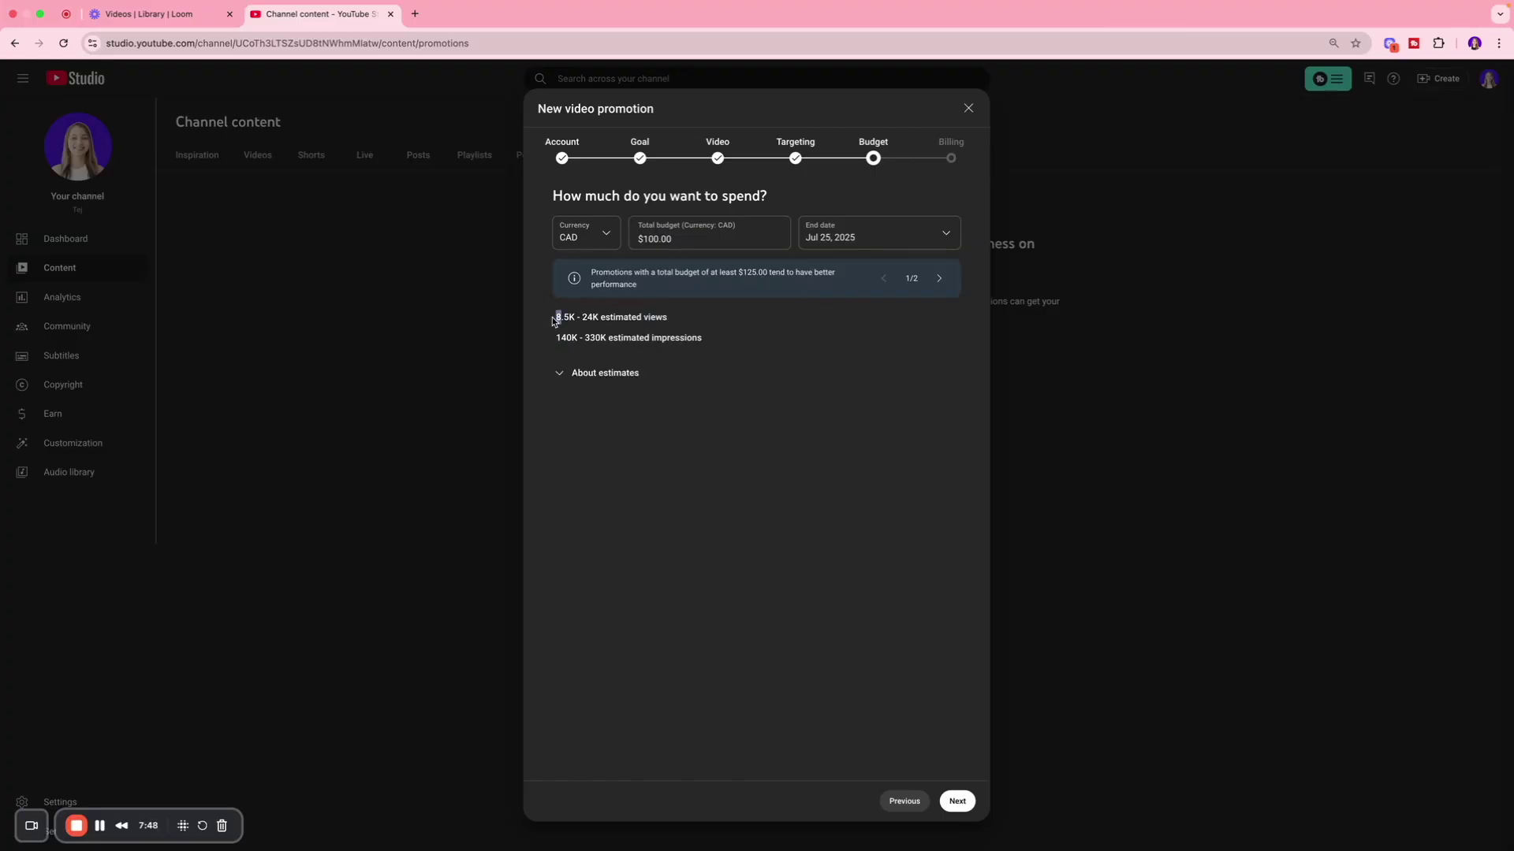
# - Review the updated view estimates and expand the About estimates explanation
pyautogui.moveTo(562, 317); pyautogui.dragTo(621, 331)
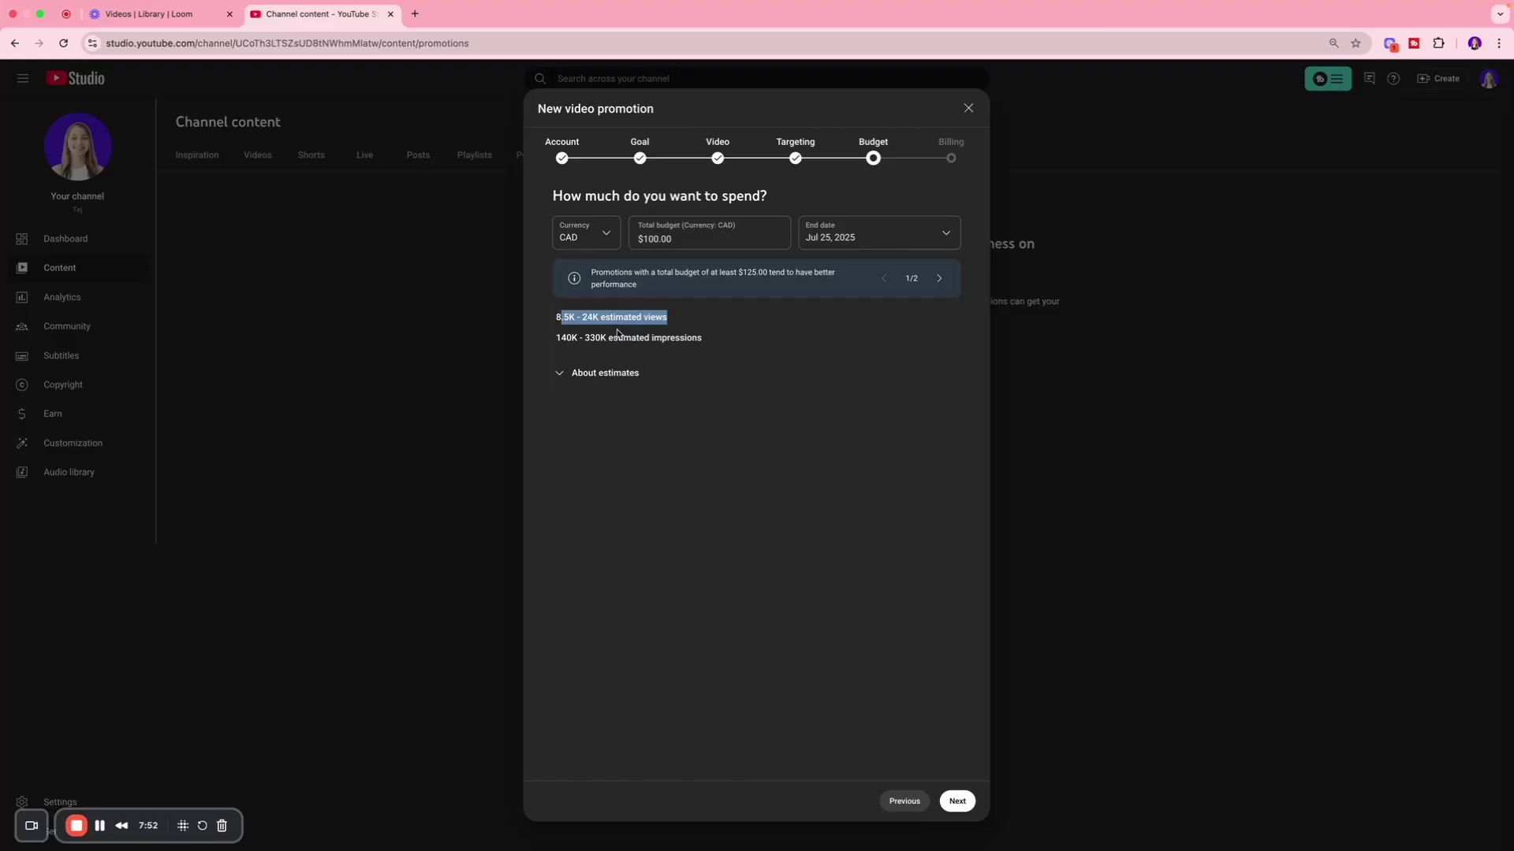
pyautogui.click(596, 330)
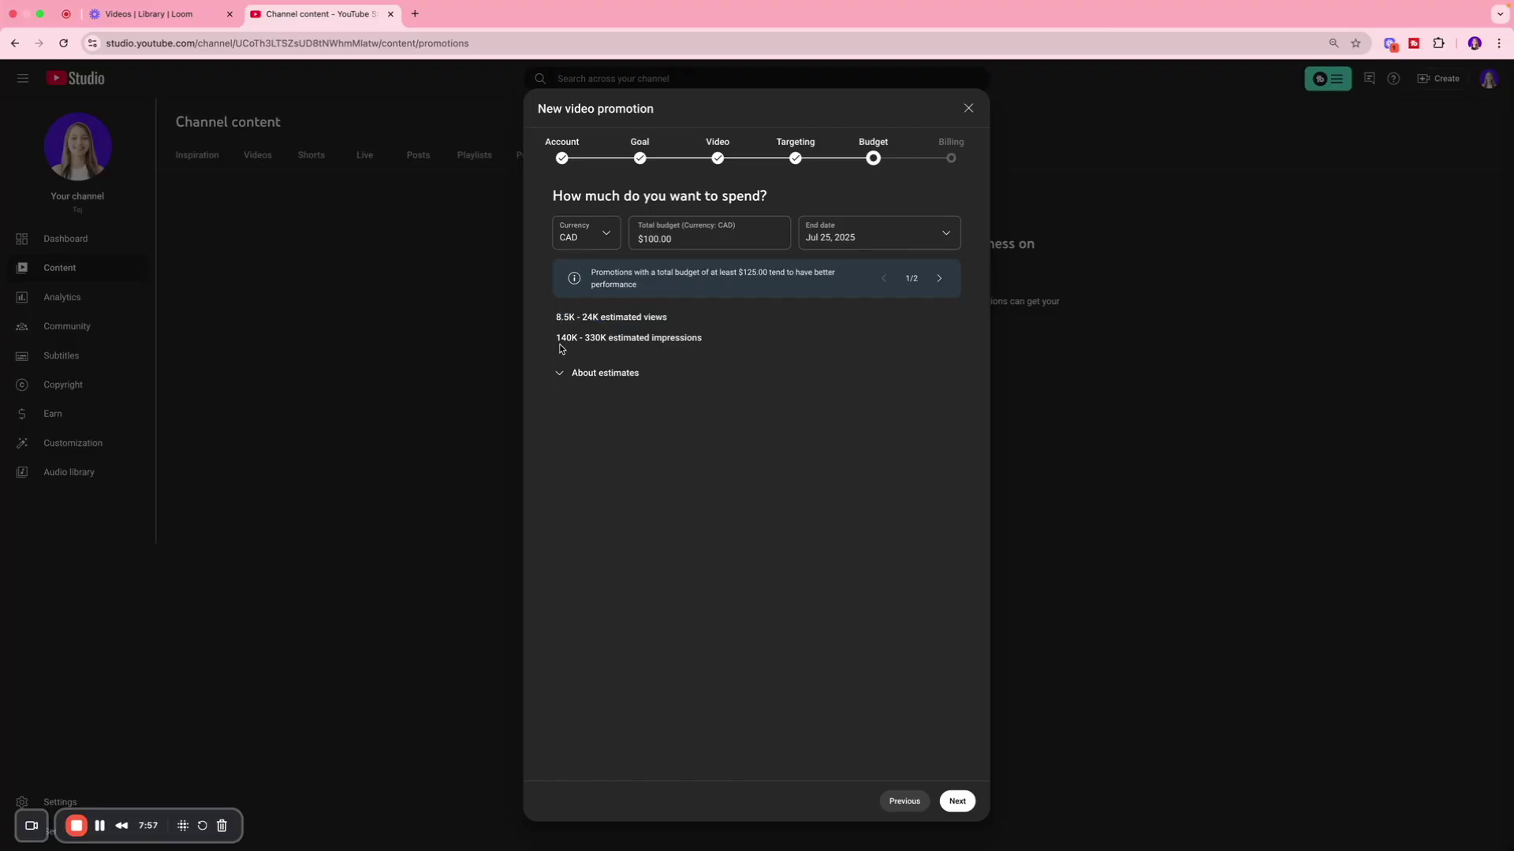
pyautogui.click(611, 375)
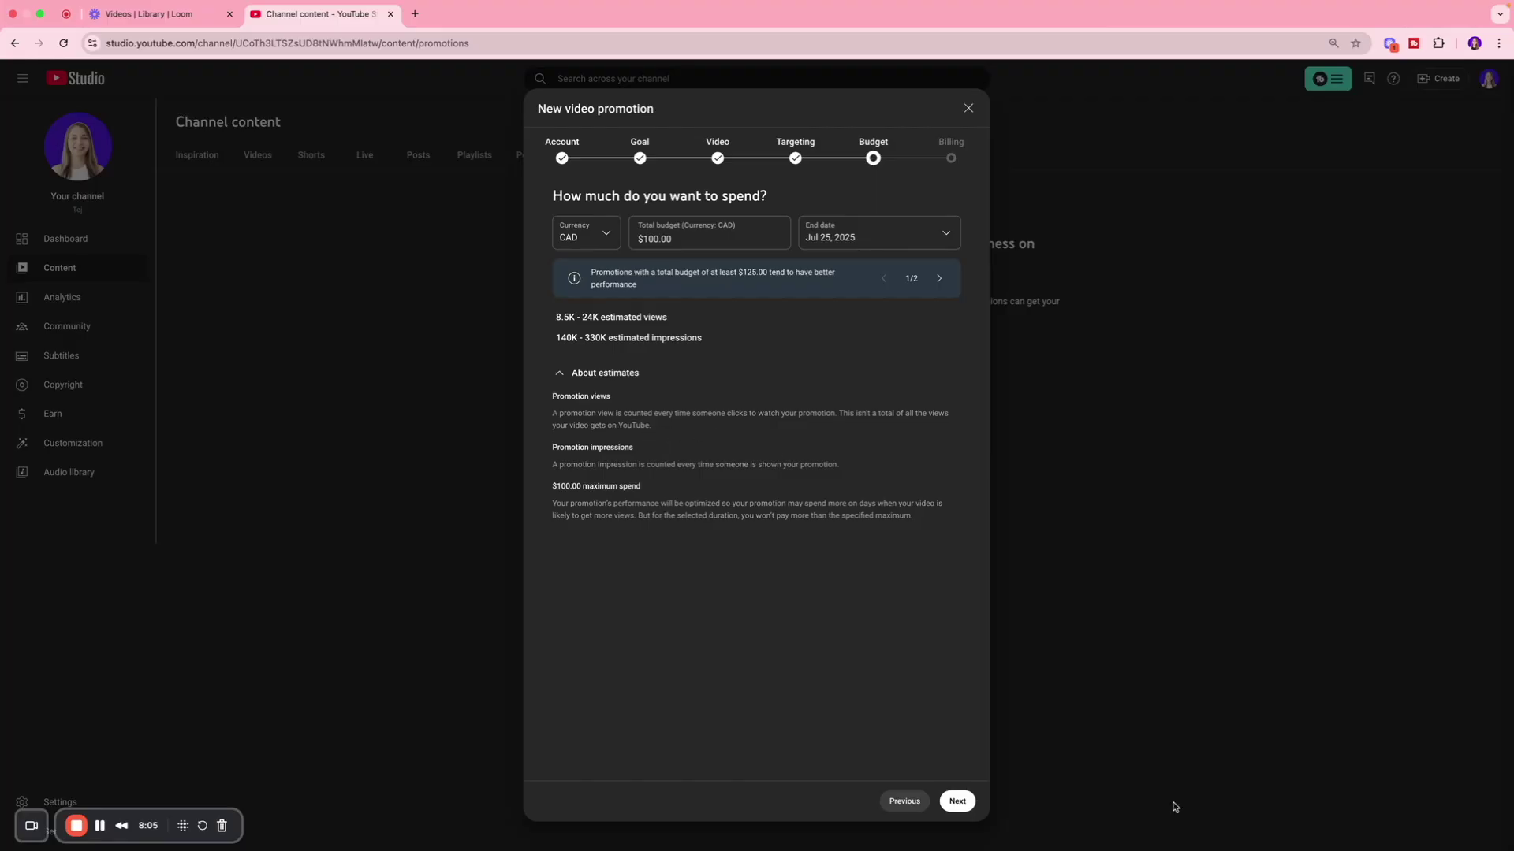
# - Proceed to billing and open the credit or debit card form
pyautogui.click(957, 801)
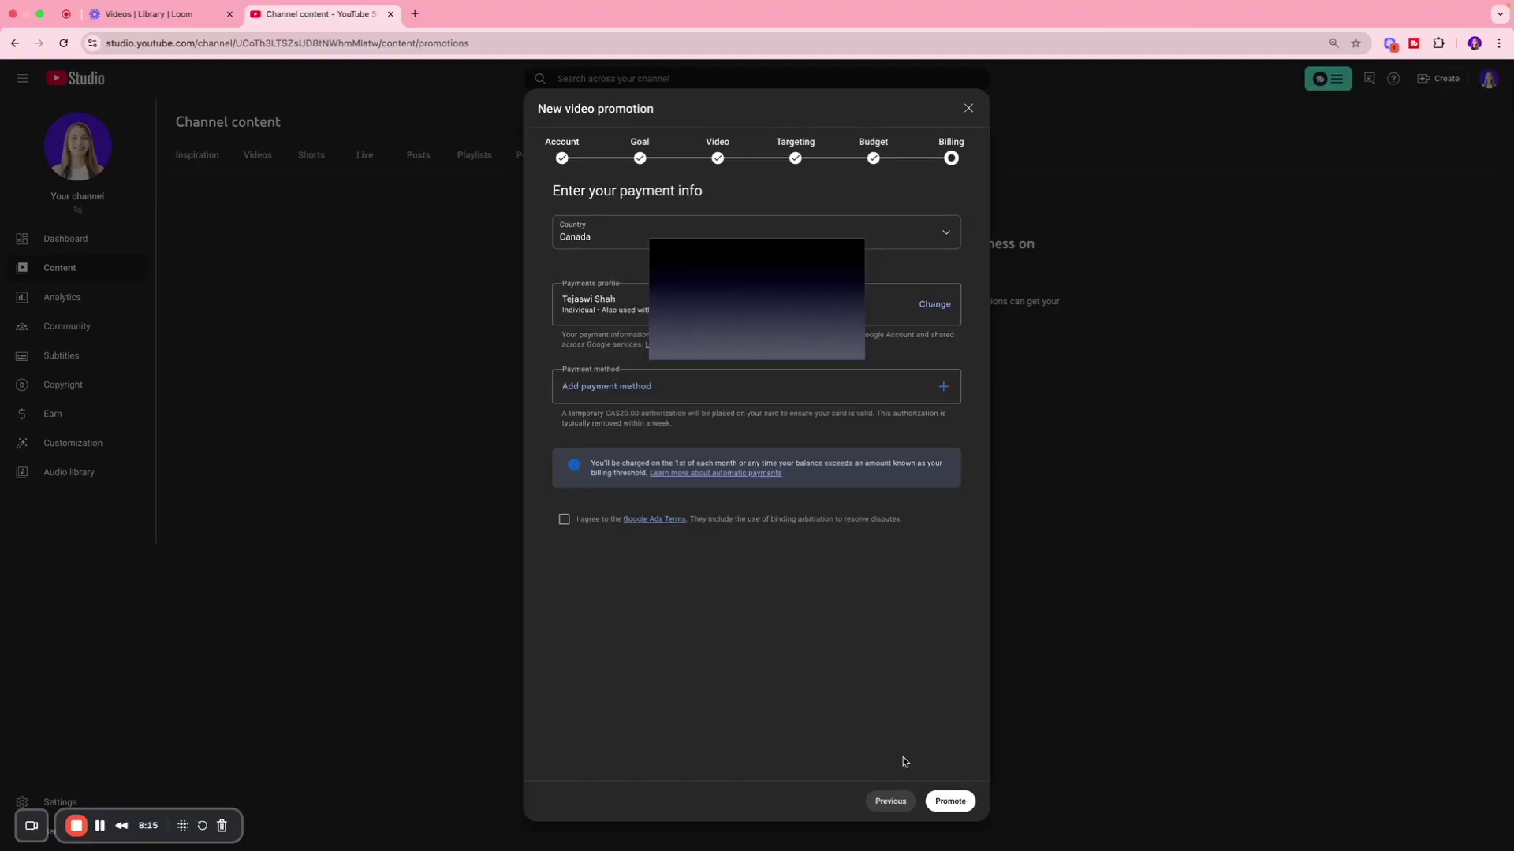
pyautogui.click(602, 386)
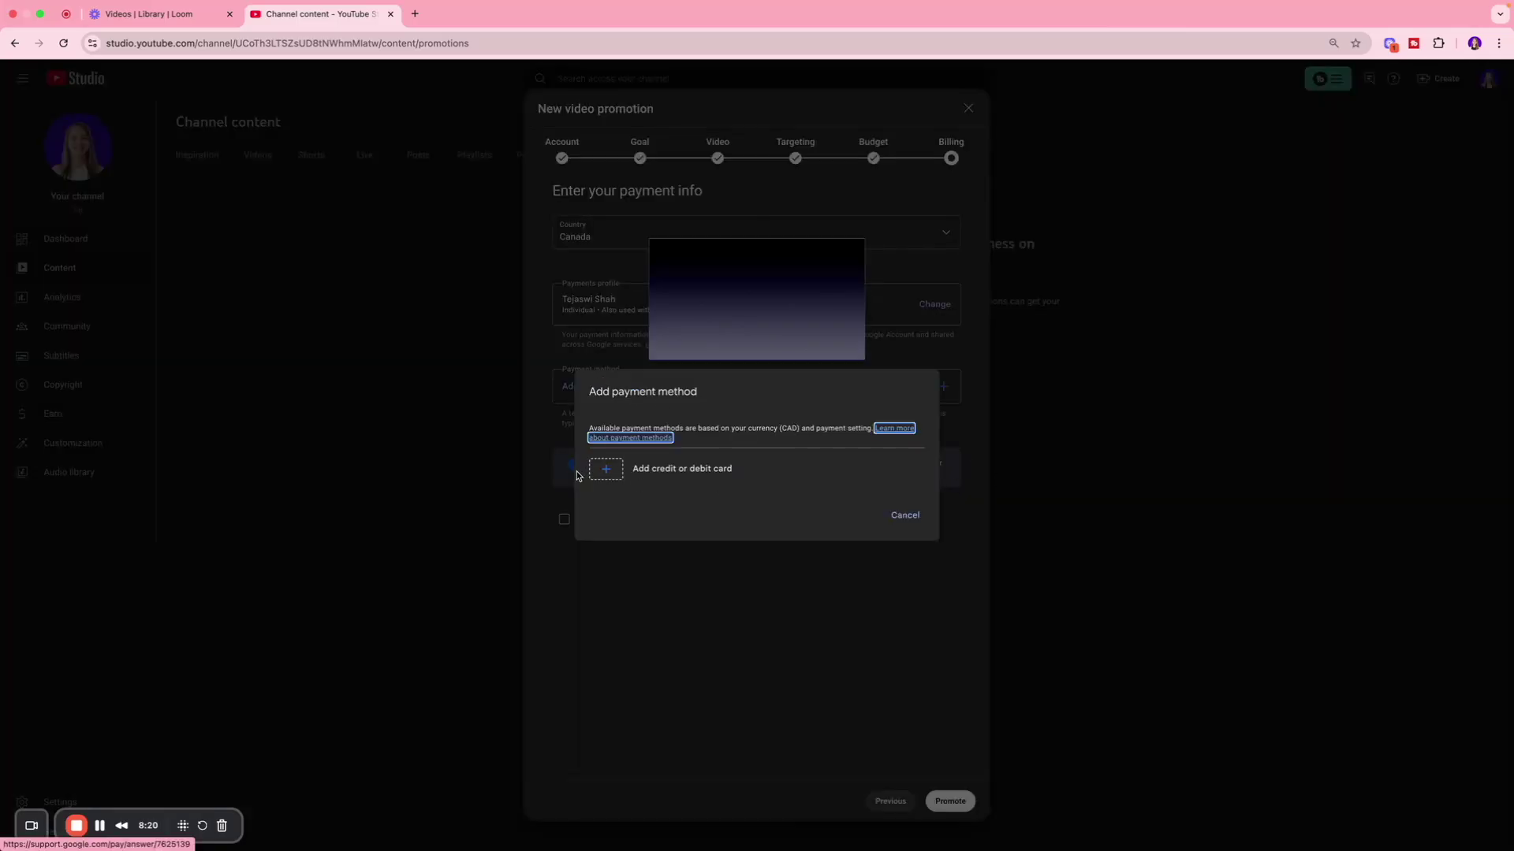
pyautogui.click(605, 469)
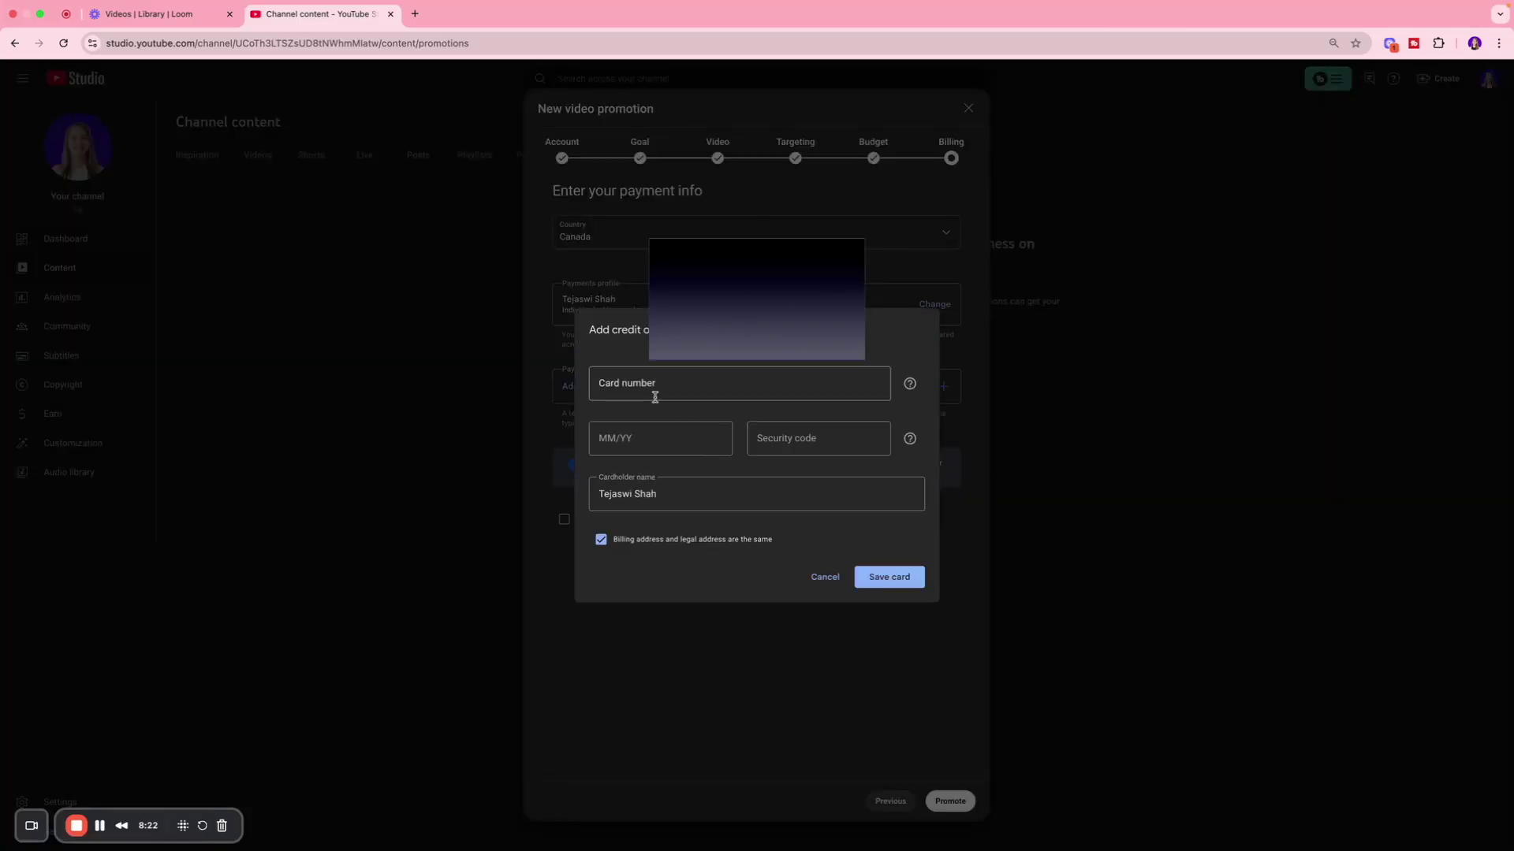
# - Cancel the card form without adding payment, and agree to the Google Ads Terms
pyautogui.click(879, 577)
pyautogui.click(828, 578)
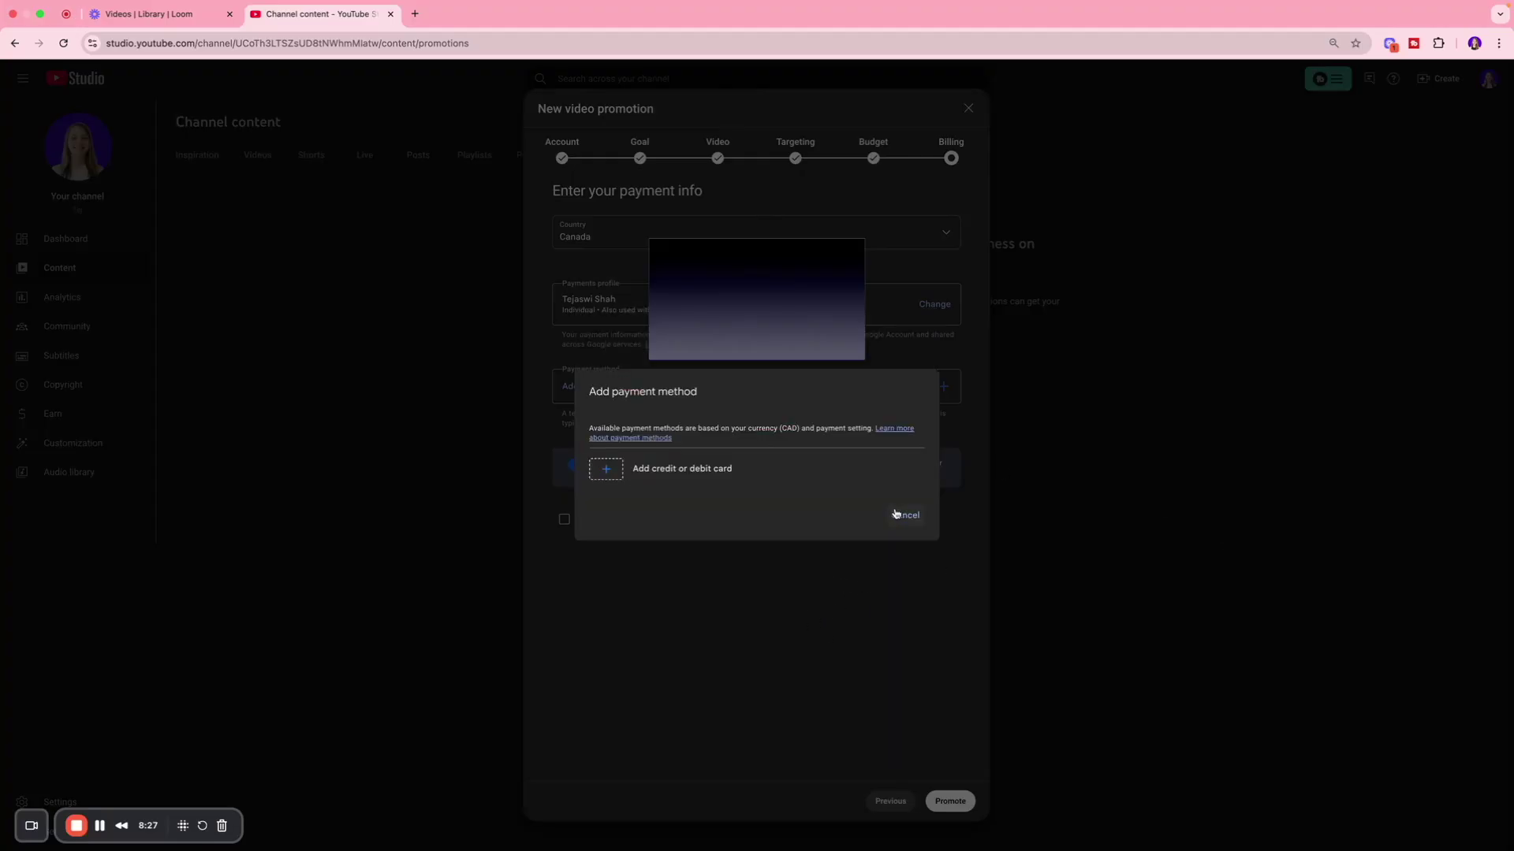
pyautogui.click(904, 514)
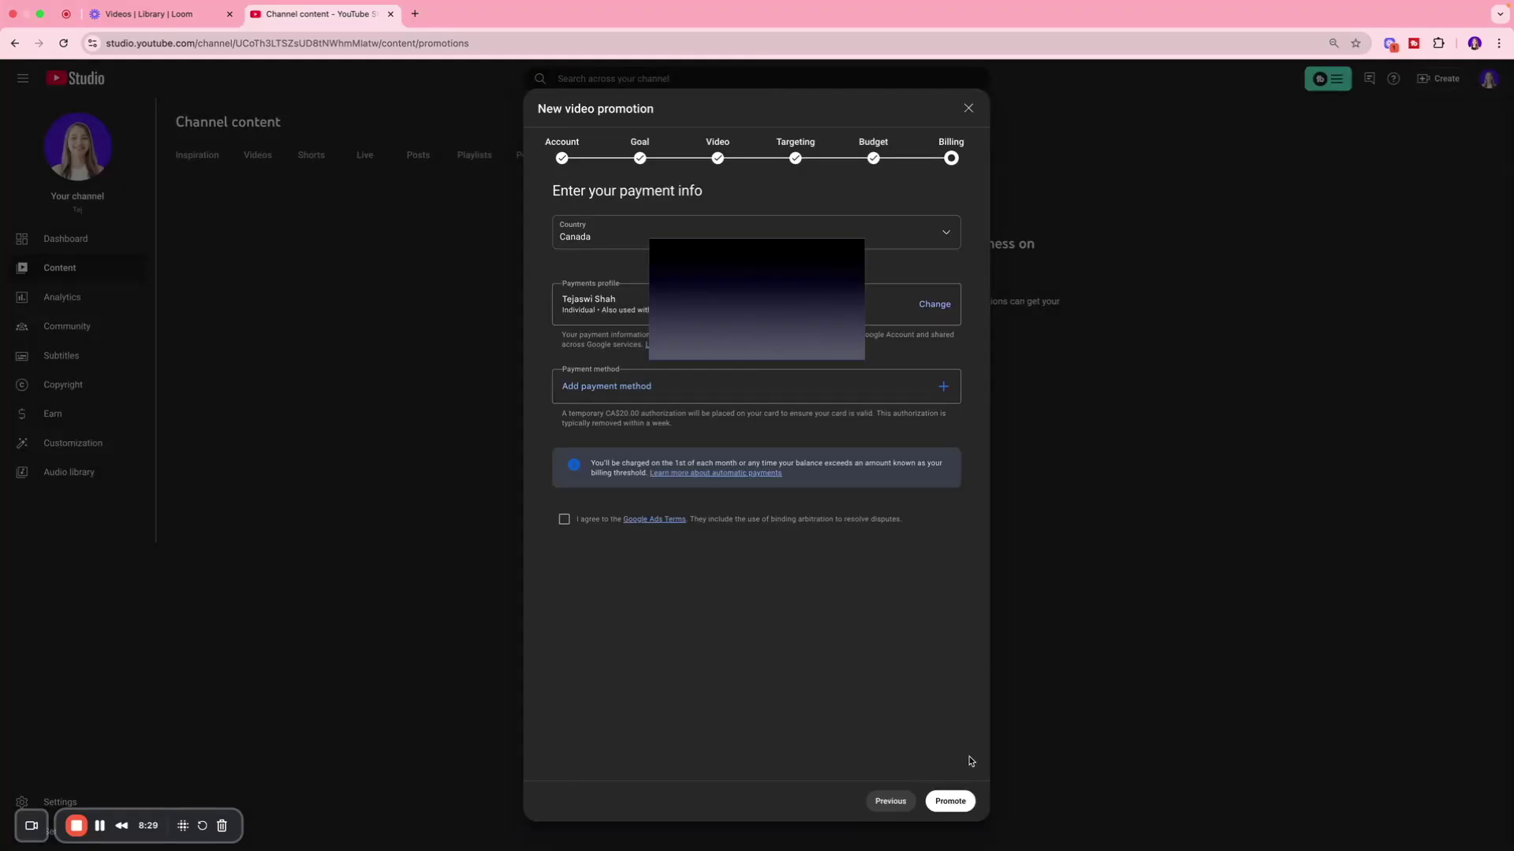
pyautogui.click(564, 521)
# - View the Google Ads Terms, submit the promotion, and close the New promotion dialog
pyautogui.click(669, 520)
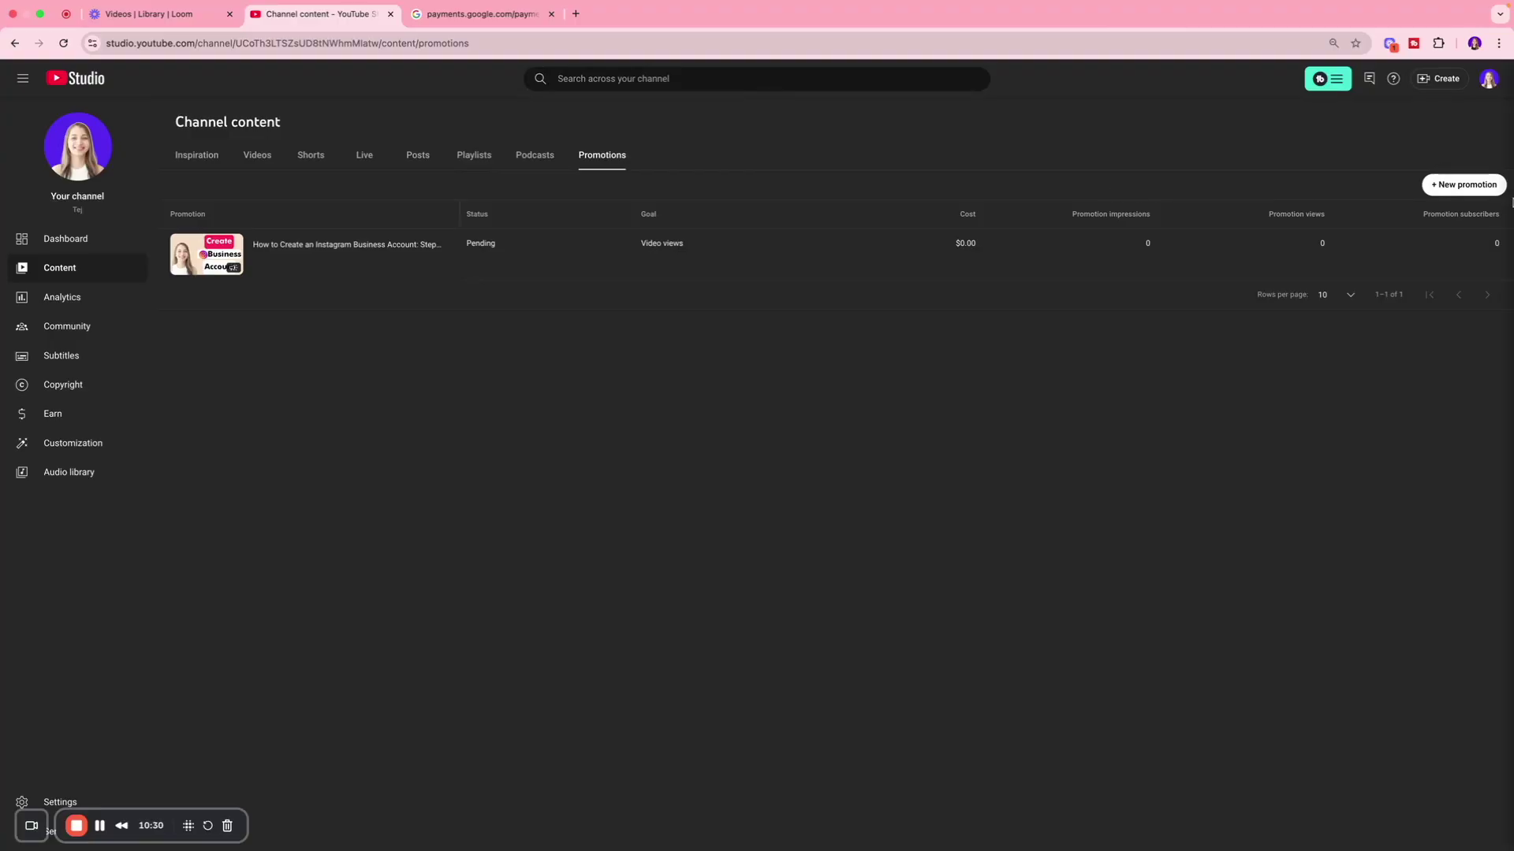
pyautogui.click(1475, 188)
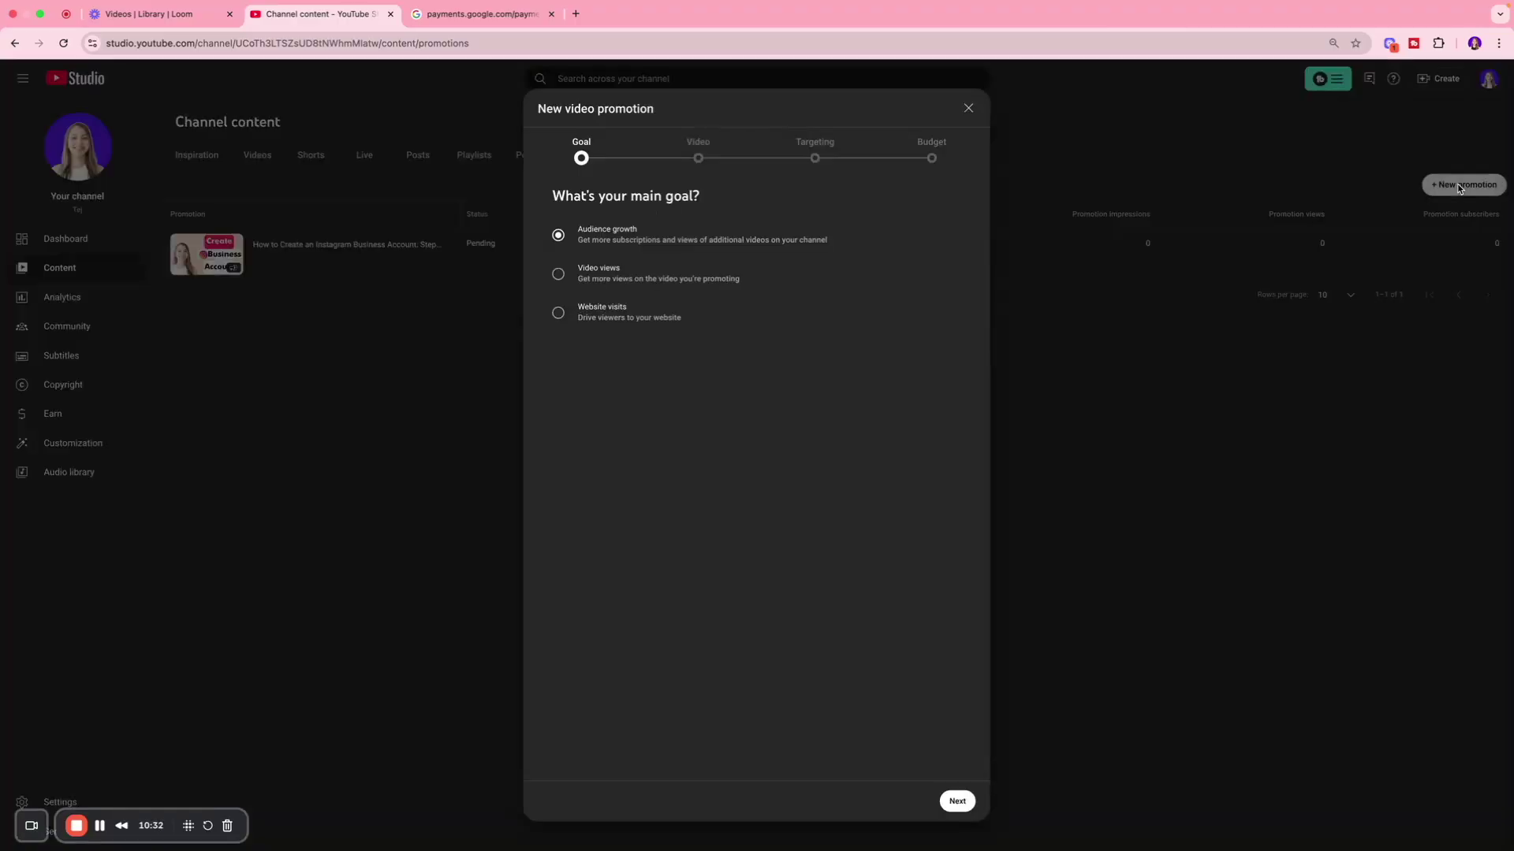
pyautogui.click(968, 108)
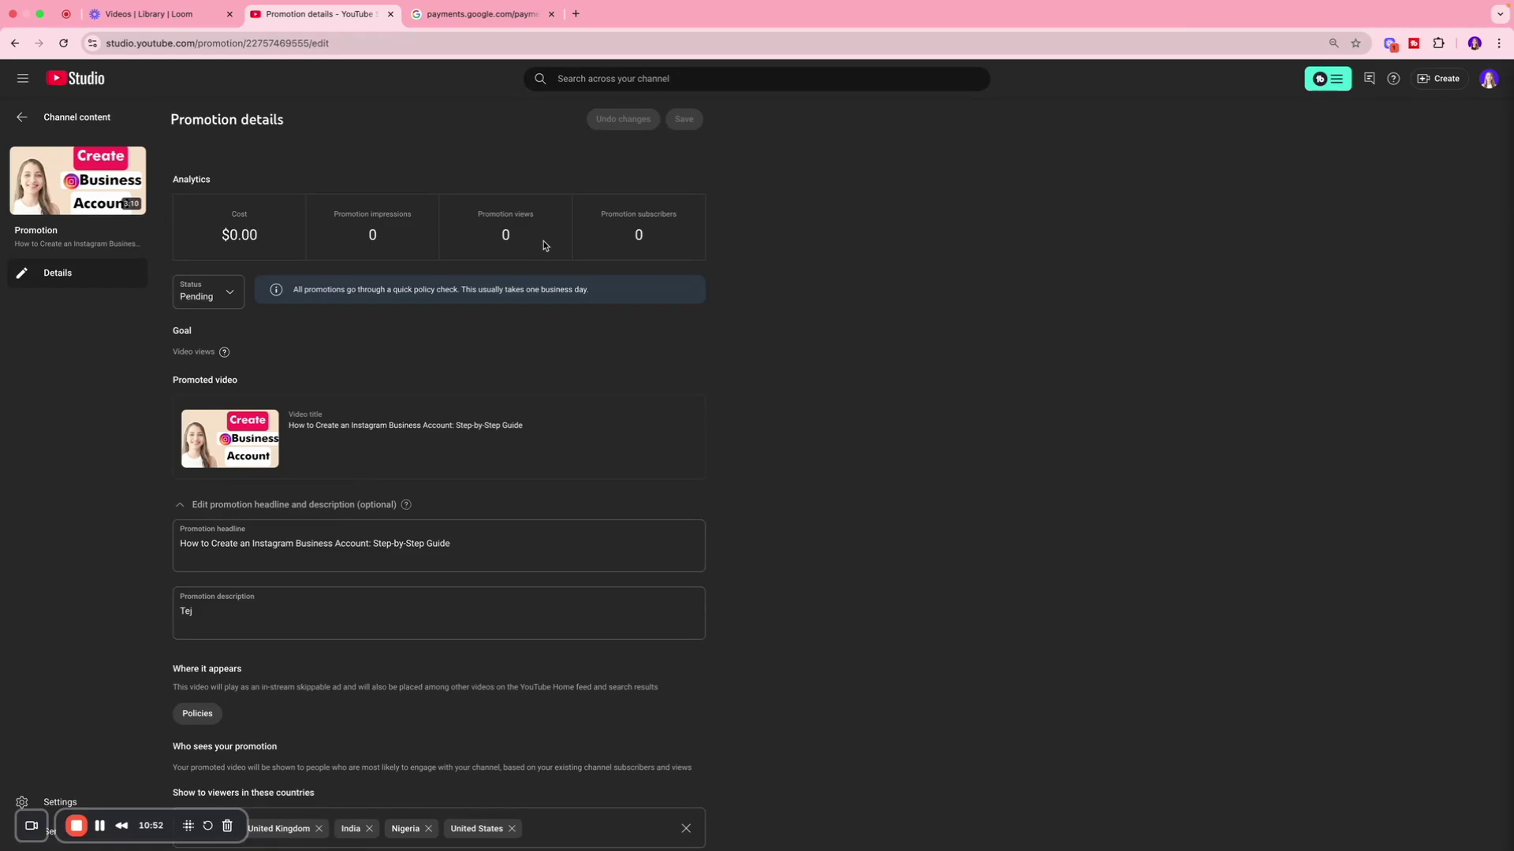
pyautogui.scroll(-3, 396, 249)
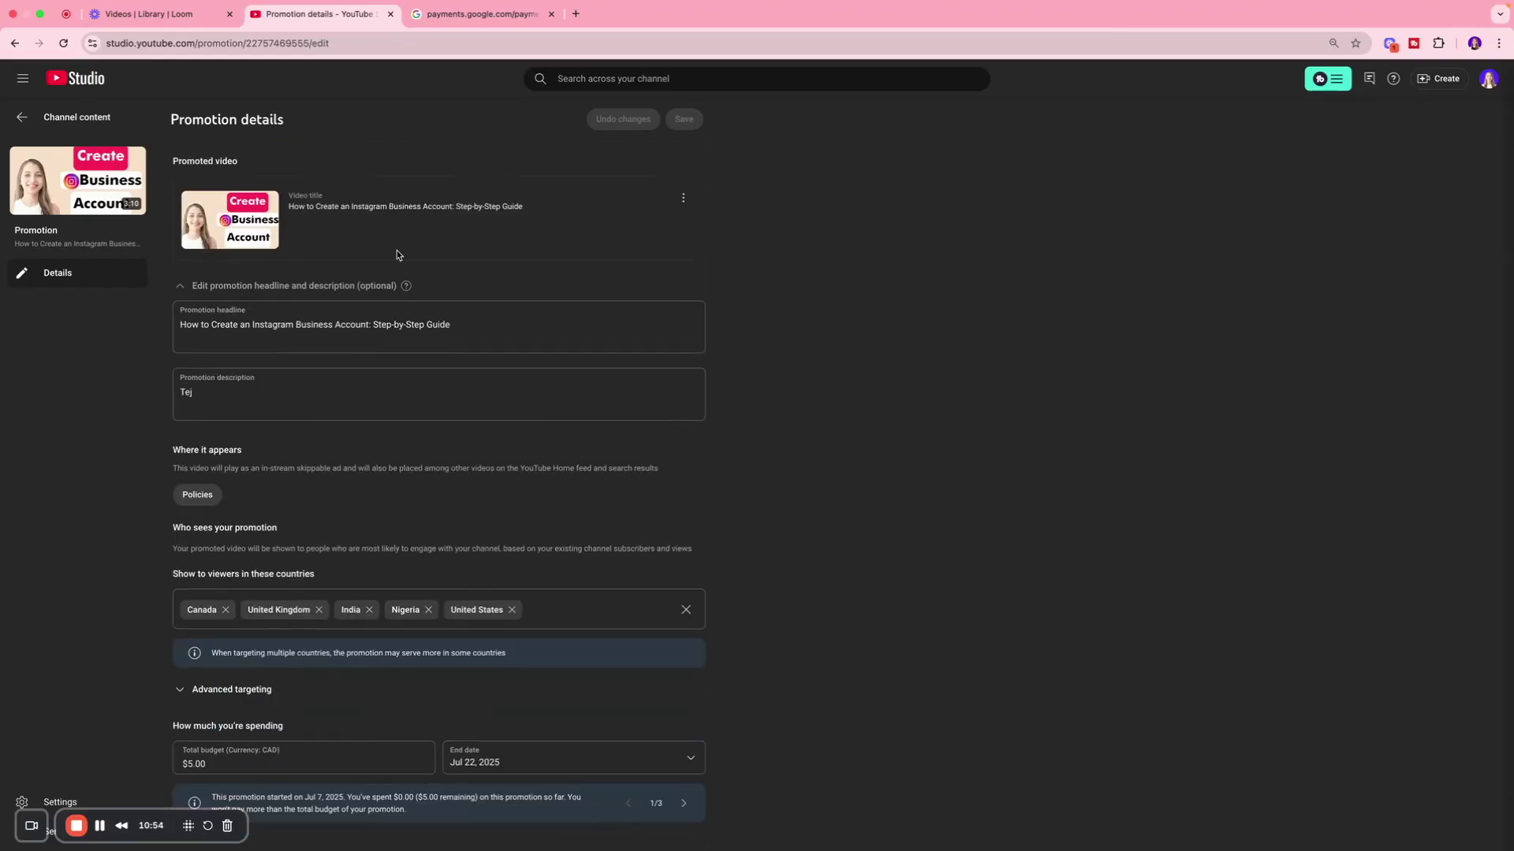
pyautogui.scroll(3, 396, 249)
pyautogui.scroll(-3, 396, 250)
pyautogui.scroll(4, 396, 249)
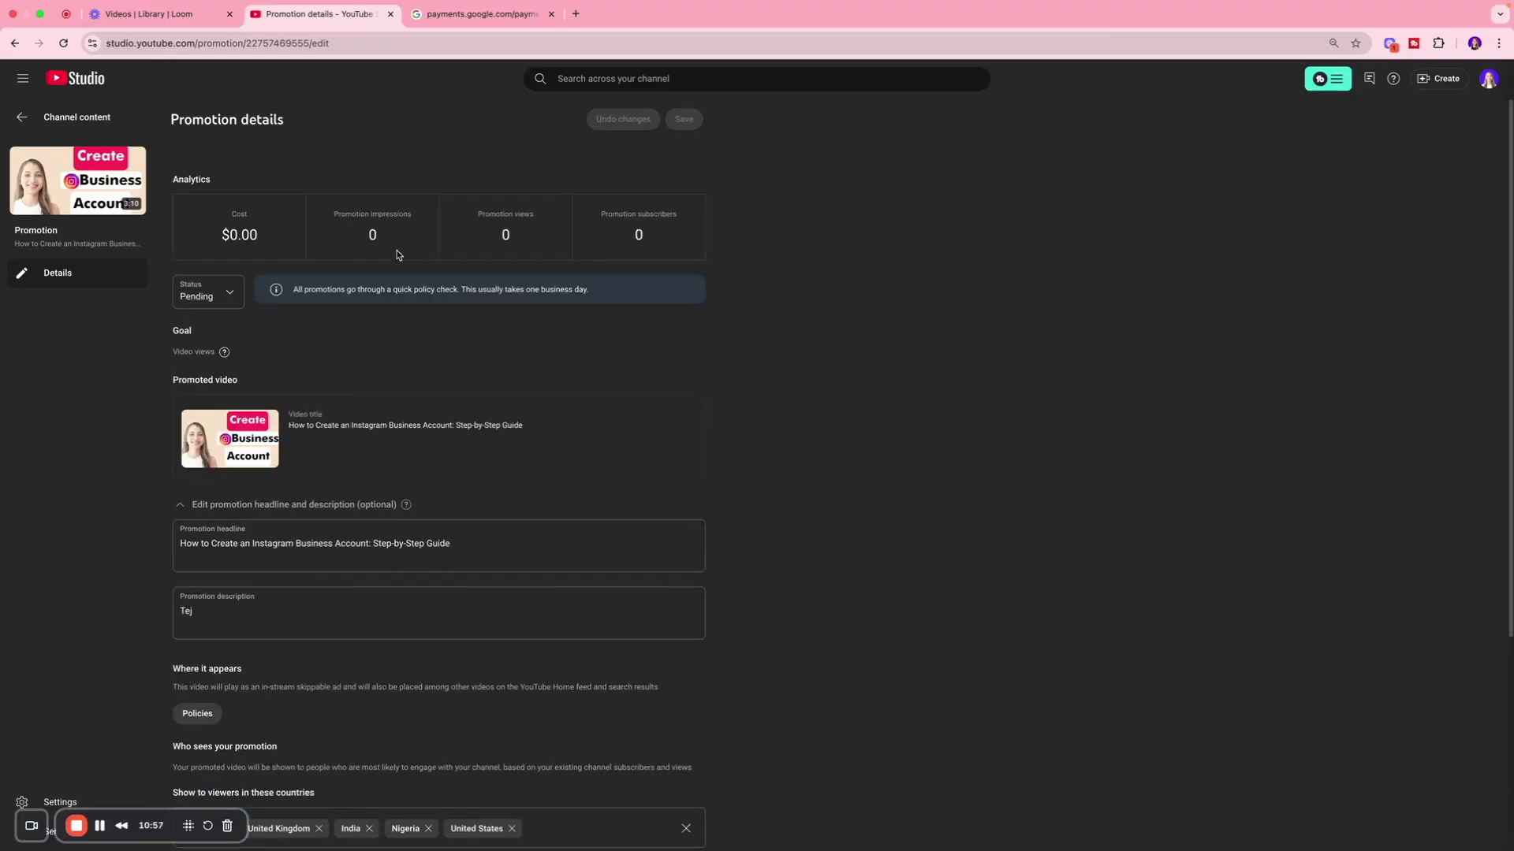